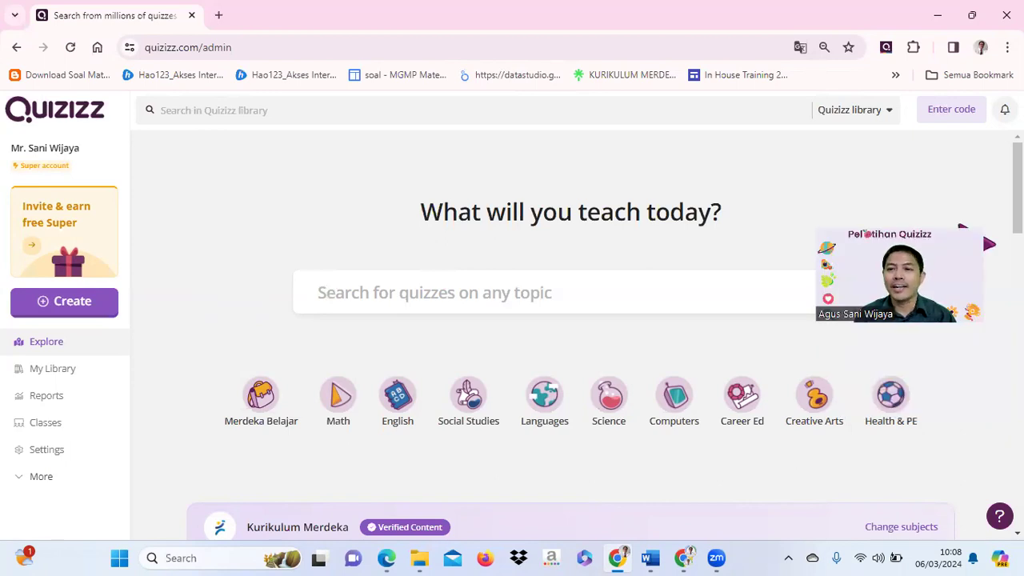
# Start a new quiz using the AI option that turns an uploaded document into questions.
pyautogui.click(92, 308)
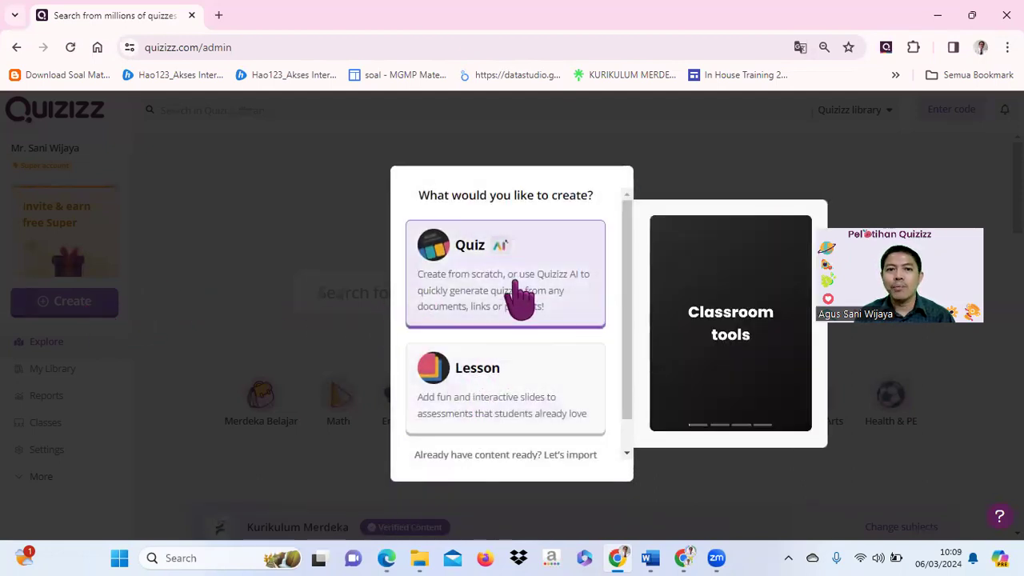
pyautogui.click(508, 284)
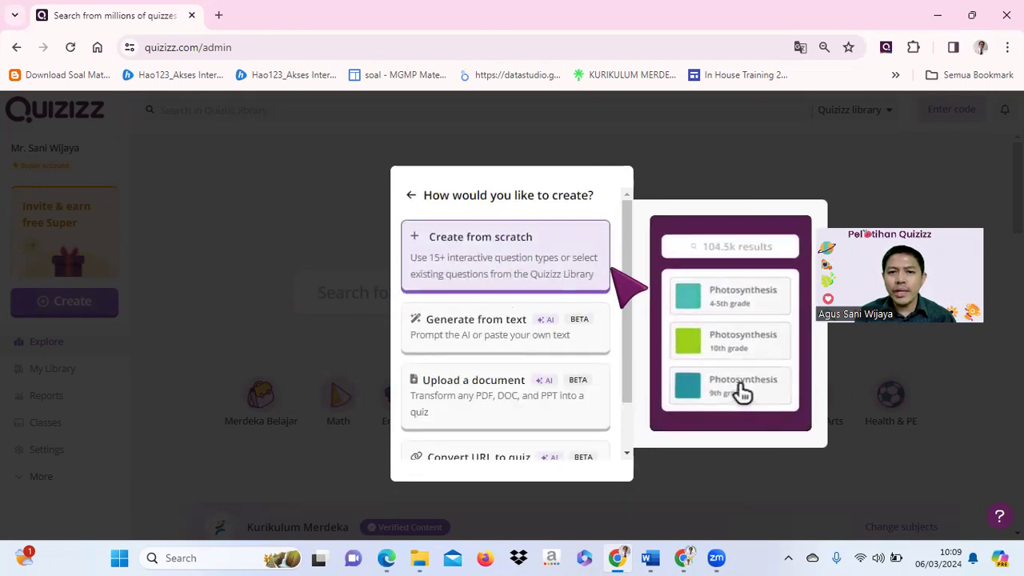
pyautogui.moveTo(628, 254); pyautogui.dragTo(624, 304)
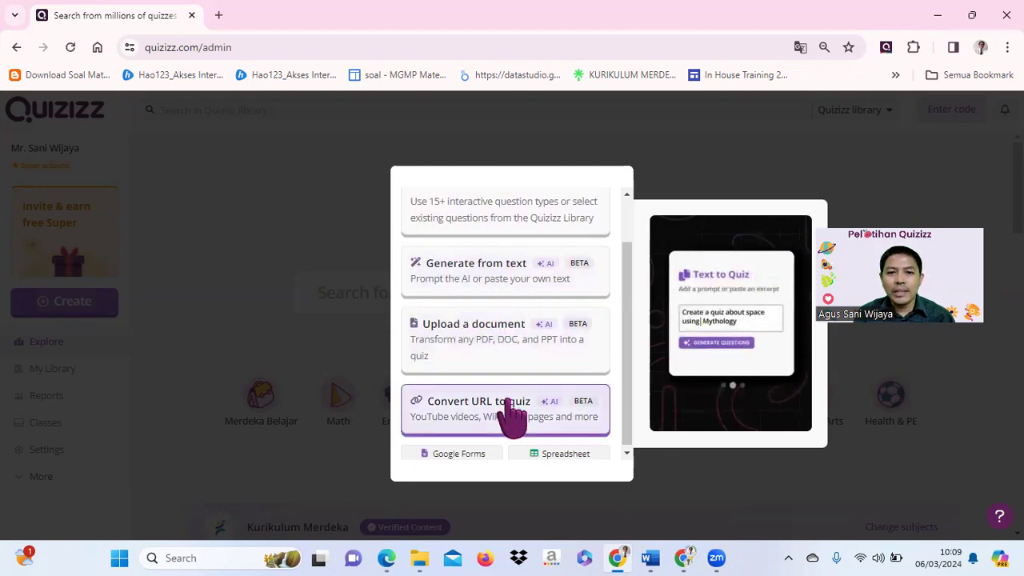
pyautogui.scroll(-1, 627, 353)
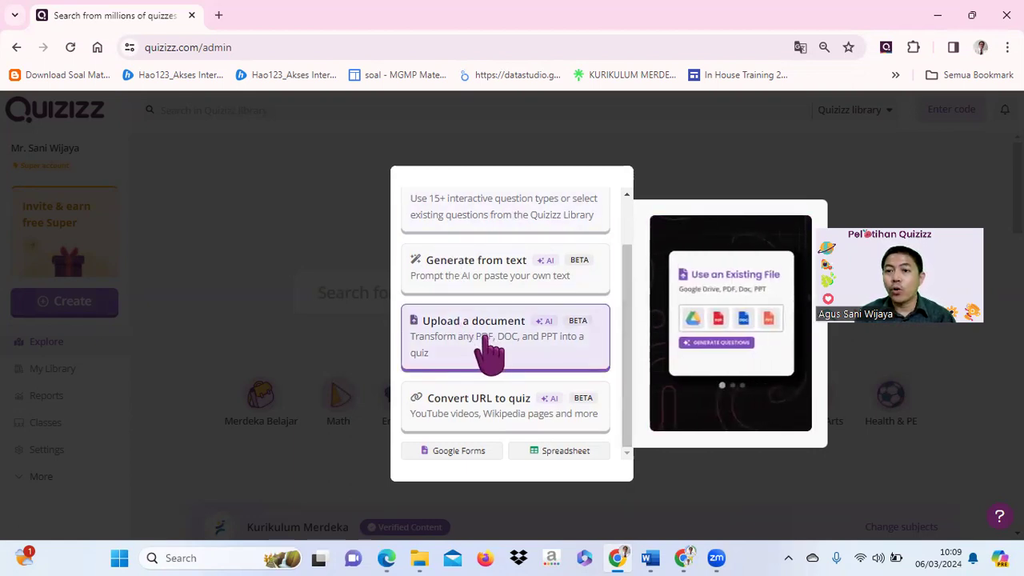
pyautogui.click(489, 352)
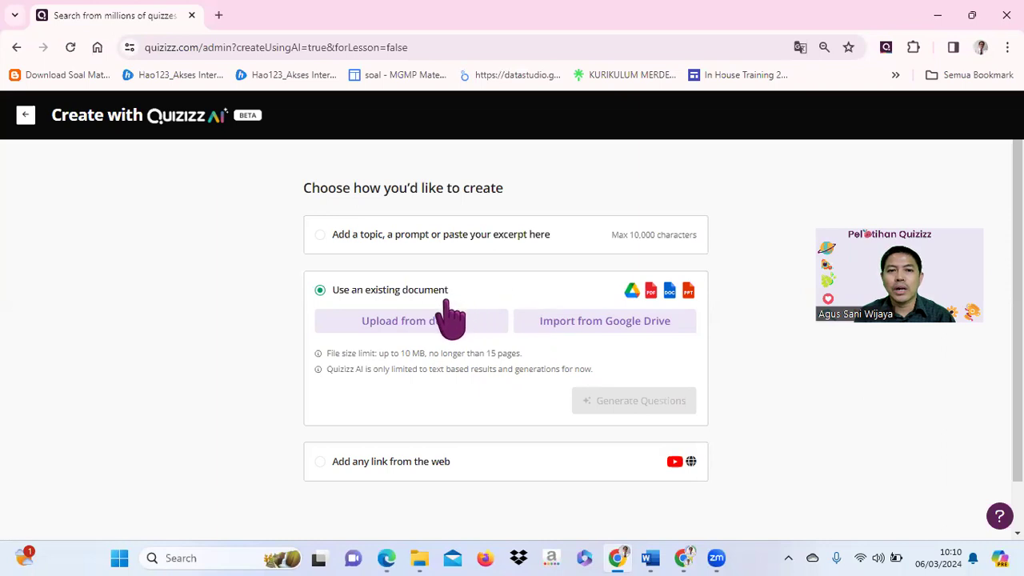
# Search the Downloads folder for "modul" and upload Modul Pencernaan from the device as the source document.
pyautogui.click(413, 332)
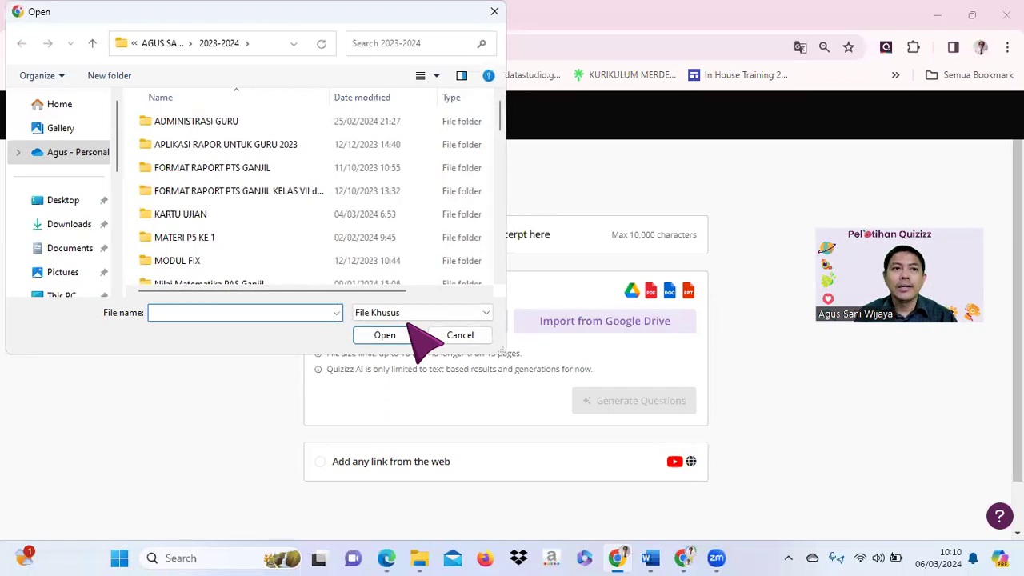
pyautogui.click(80, 252)
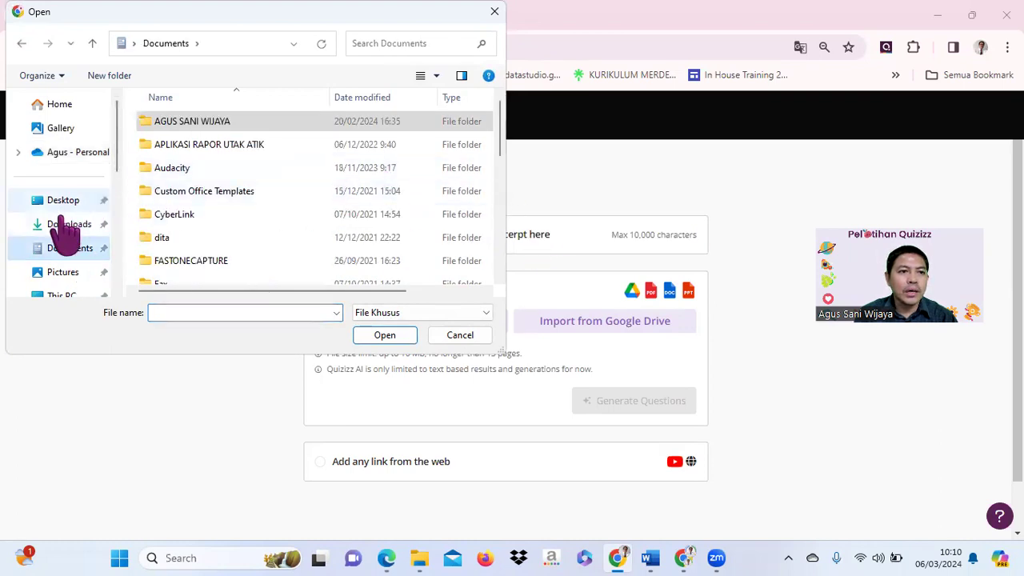
pyautogui.click(67, 226)
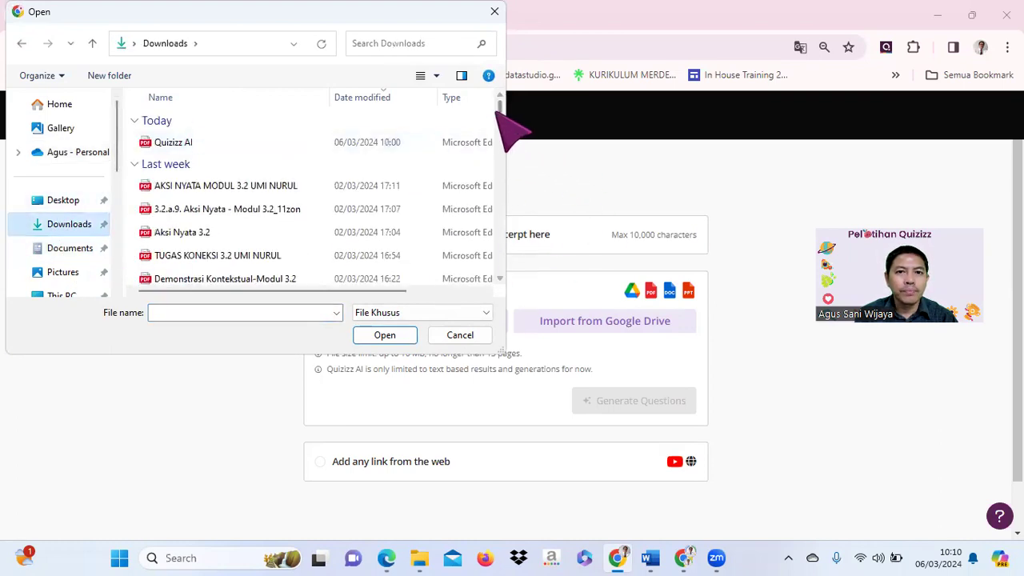
pyautogui.scroll(-5, 499, 112)
pyautogui.click(407, 43)
pyautogui.write('modul')
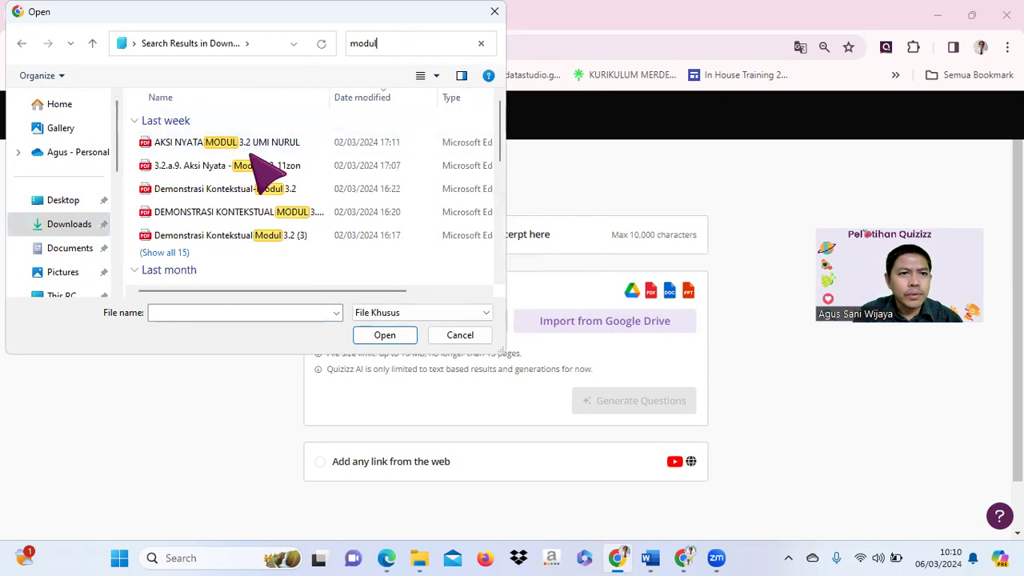
pyautogui.scroll(-2, 254, 160)
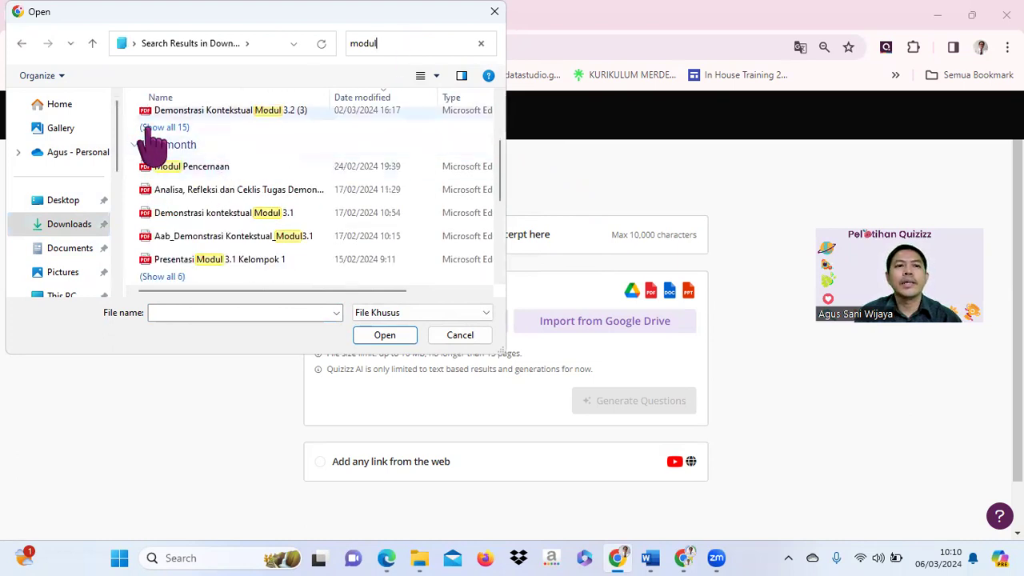
pyautogui.click(224, 171)
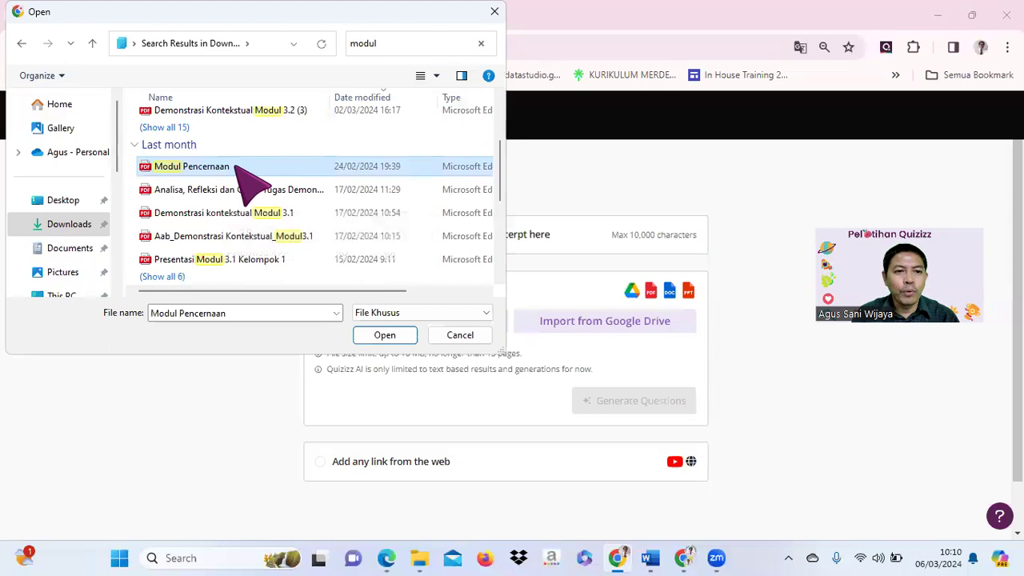
pyautogui.click(383, 335)
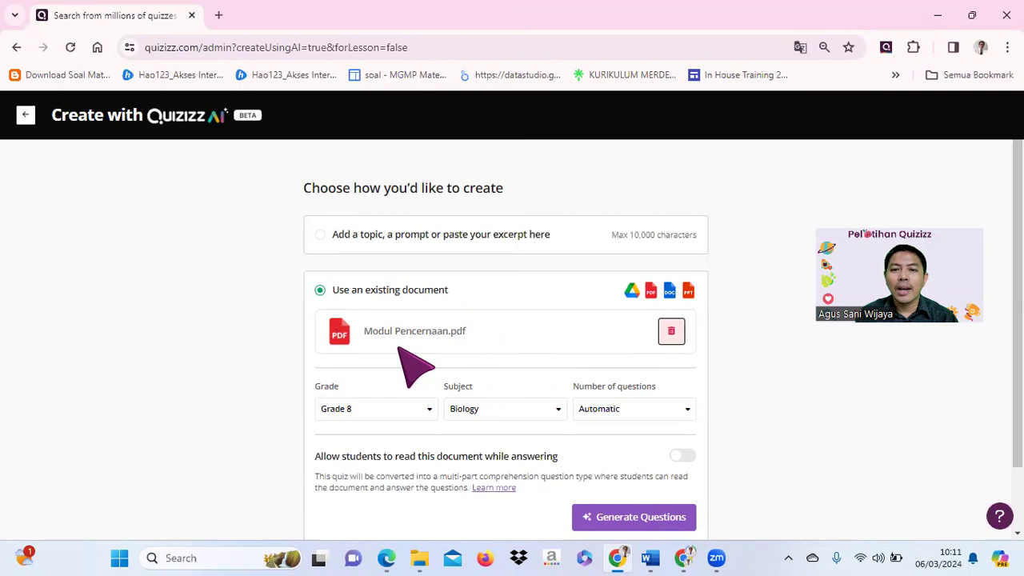
# Set the number of questions to generate from the document to 10.
pyautogui.scroll(-1, 776, 415)
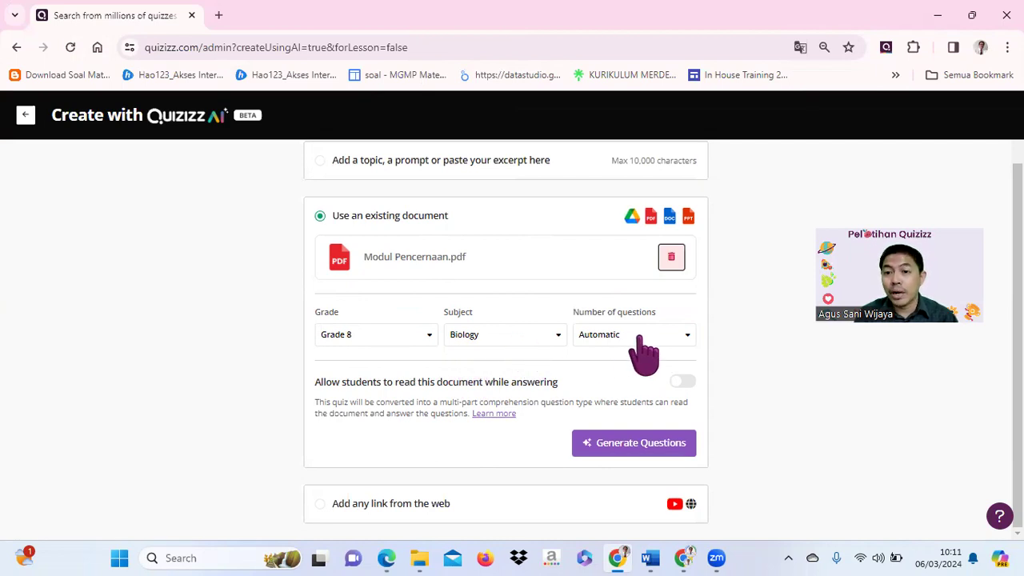
pyautogui.click(685, 336)
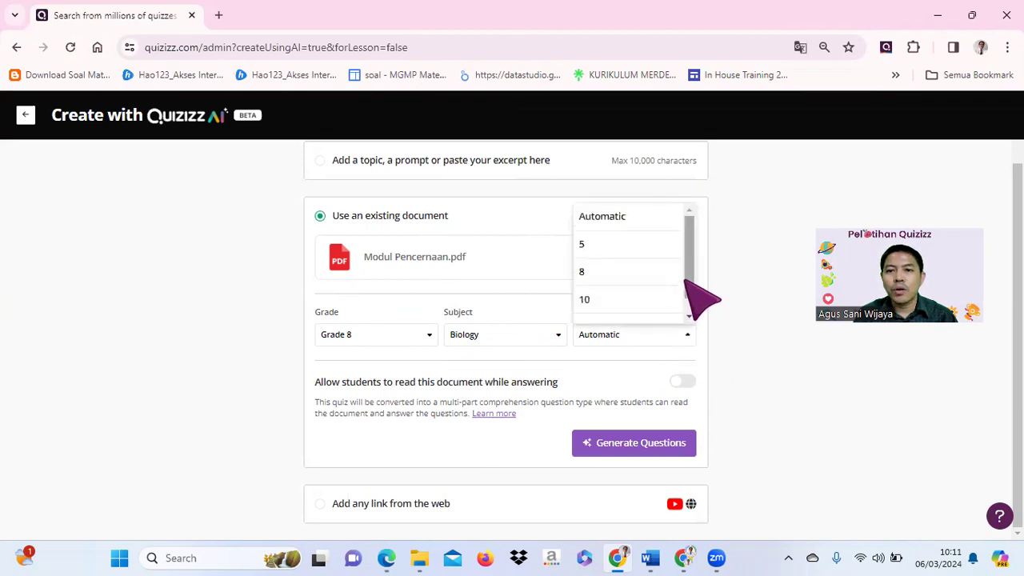
pyautogui.scroll(-1, 685, 316)
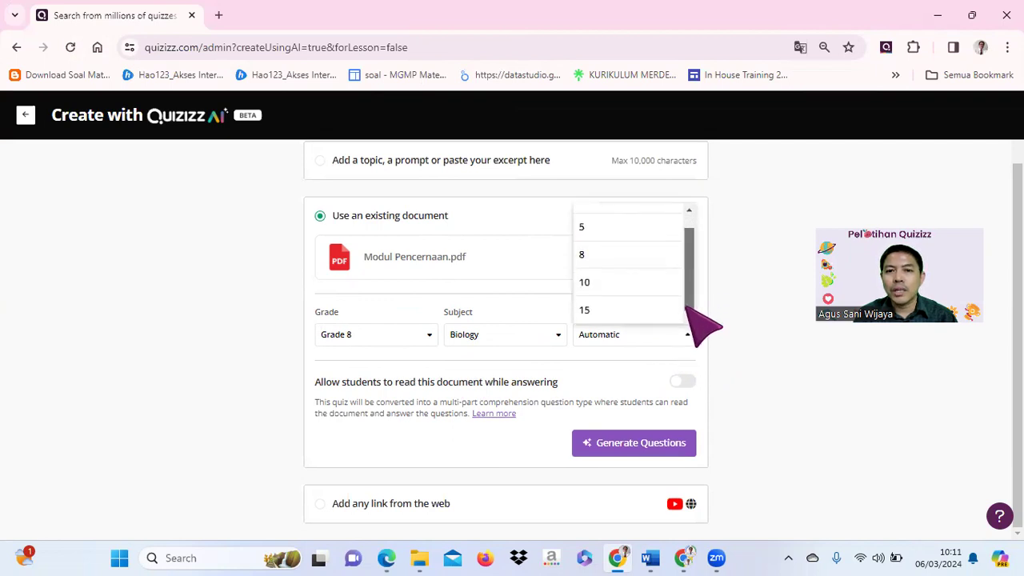
pyautogui.click(582, 280)
pyautogui.click(685, 336)
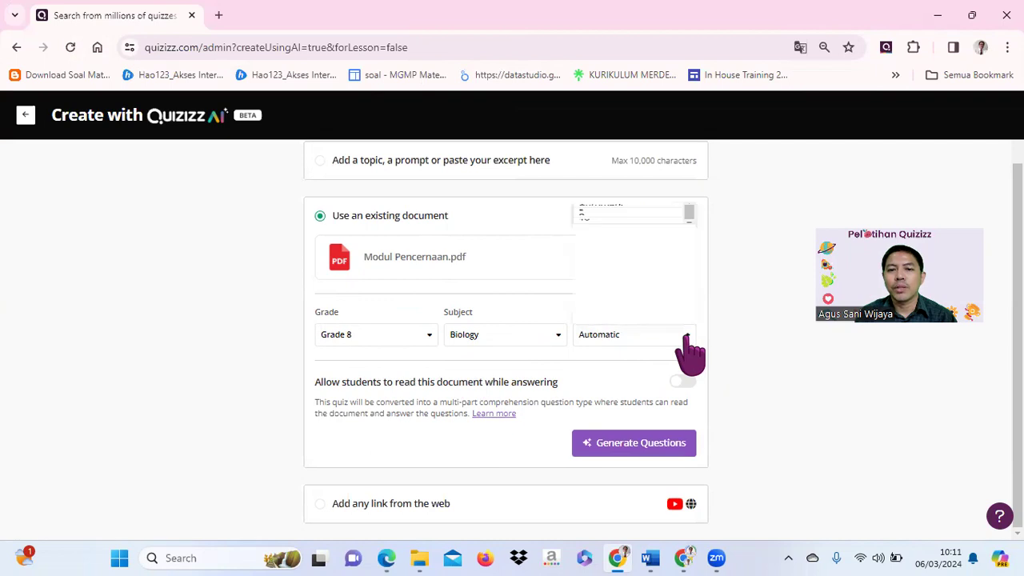
pyautogui.click(584, 299)
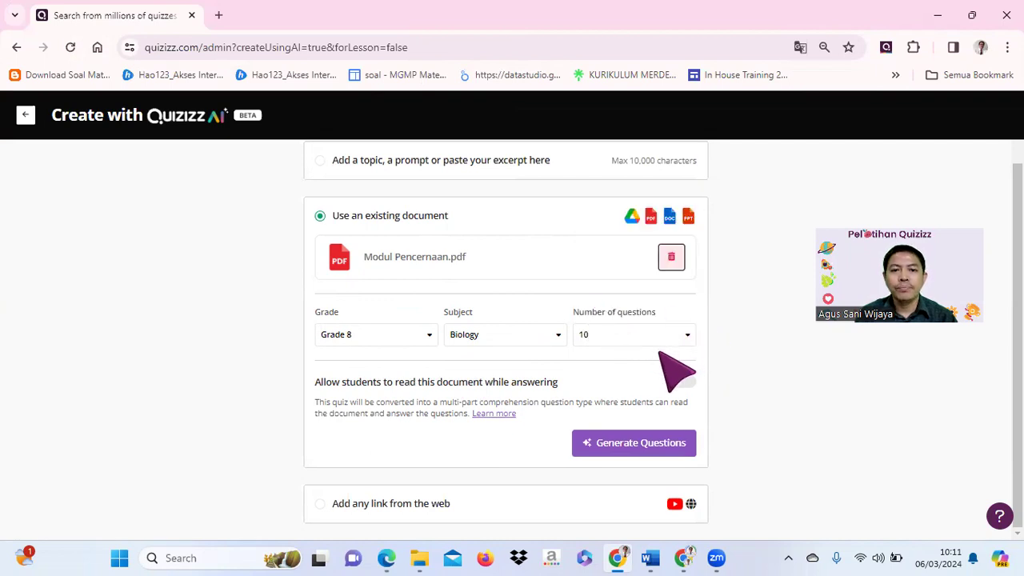
# Generate the questions from the uploaded document using the Auto-detect document type.
pyautogui.scroll(1, 676, 370)
pyautogui.scroll(-1, 676, 369)
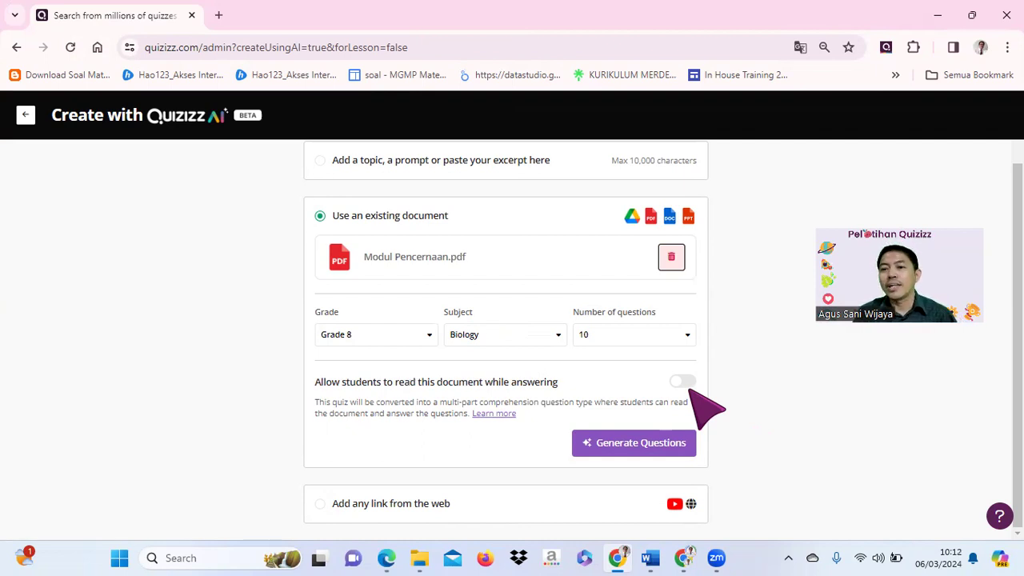
pyautogui.click(642, 450)
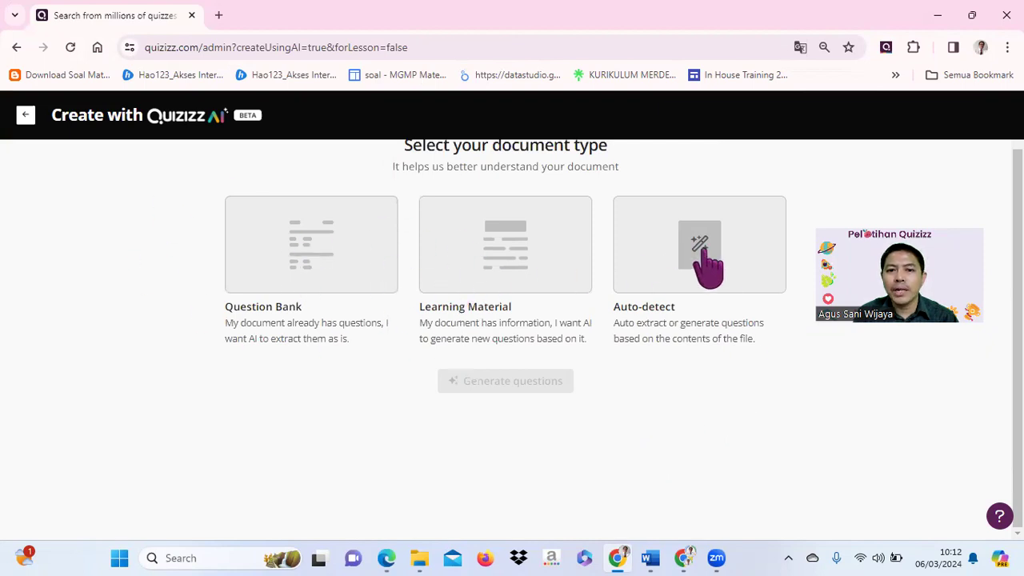
pyautogui.click(741, 282)
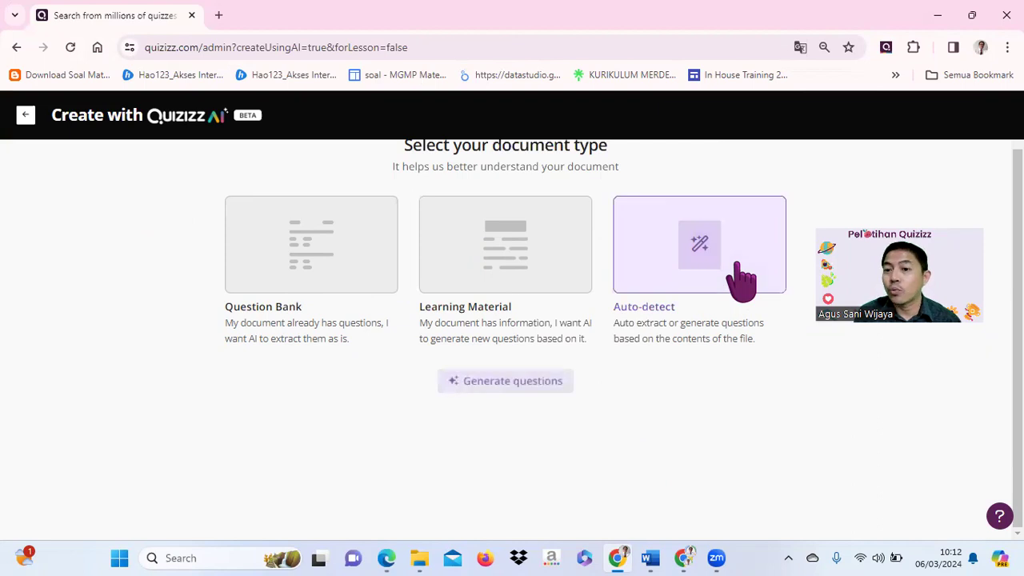
pyautogui.click(533, 383)
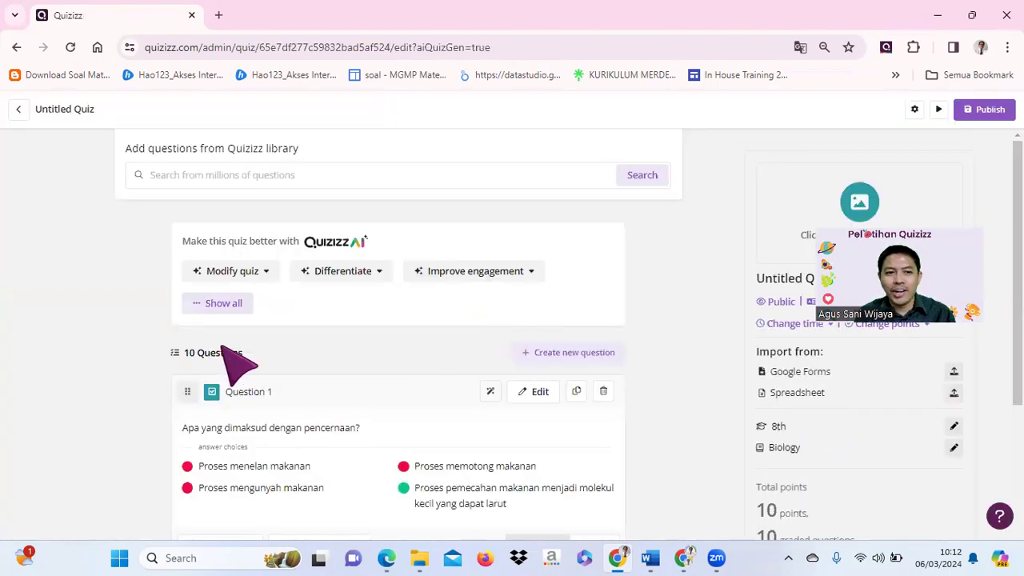
# Look through the generated questions and name the quiz "Sistem Pencernaan" in the publishing settings.
pyautogui.scroll(-4, 377, 406)
pyautogui.scroll(-4, 384, 404)
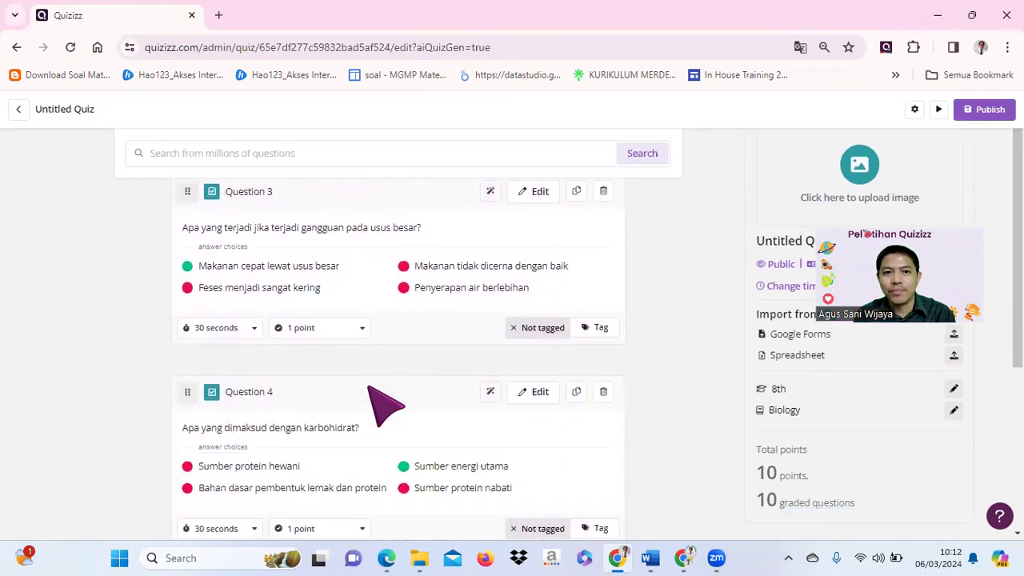
pyautogui.scroll(-4, 384, 404)
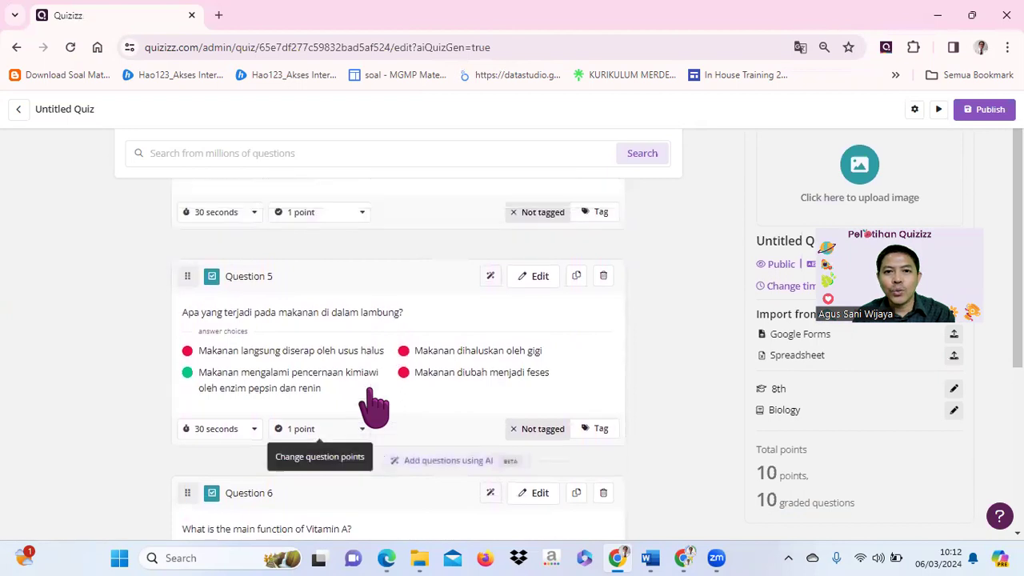
pyautogui.scroll(12, 373, 406)
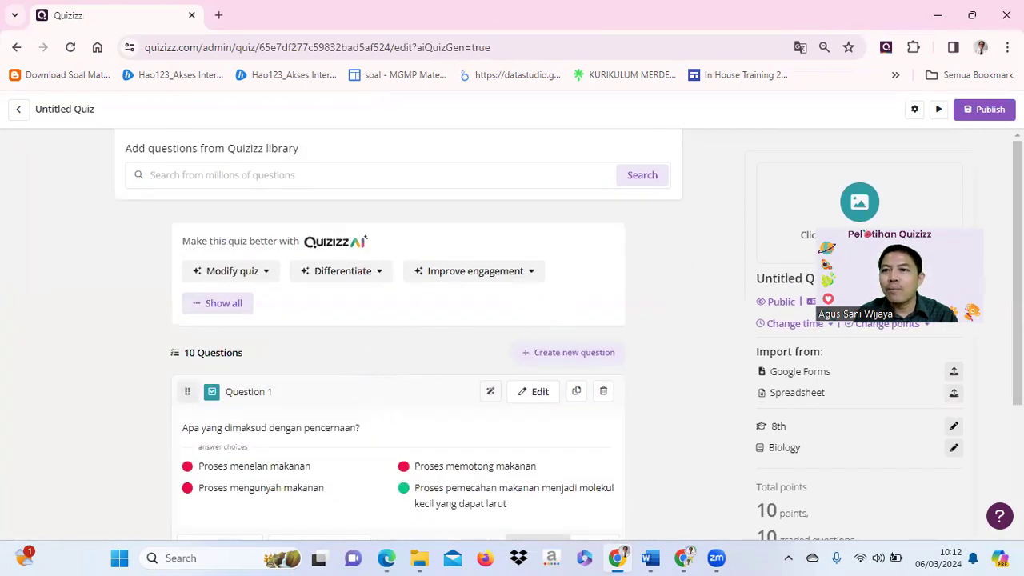
pyautogui.click(979, 120)
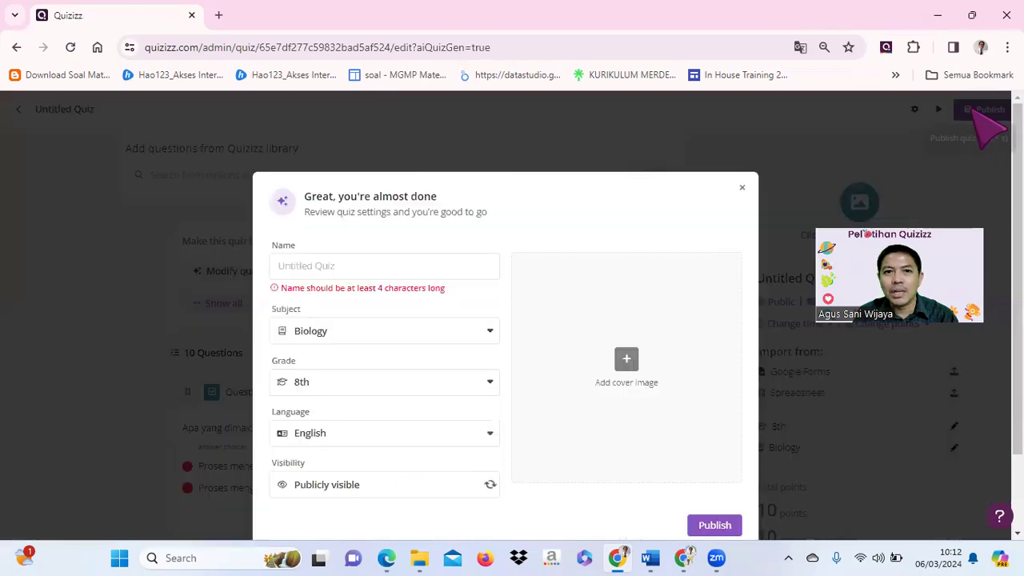
pyautogui.click(376, 267)
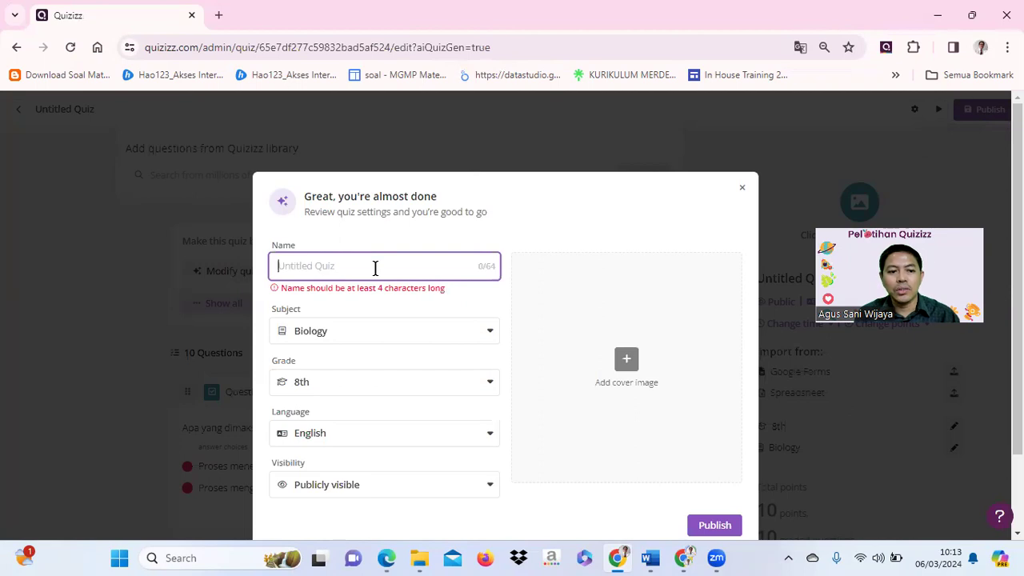
pyautogui.write('Sist')
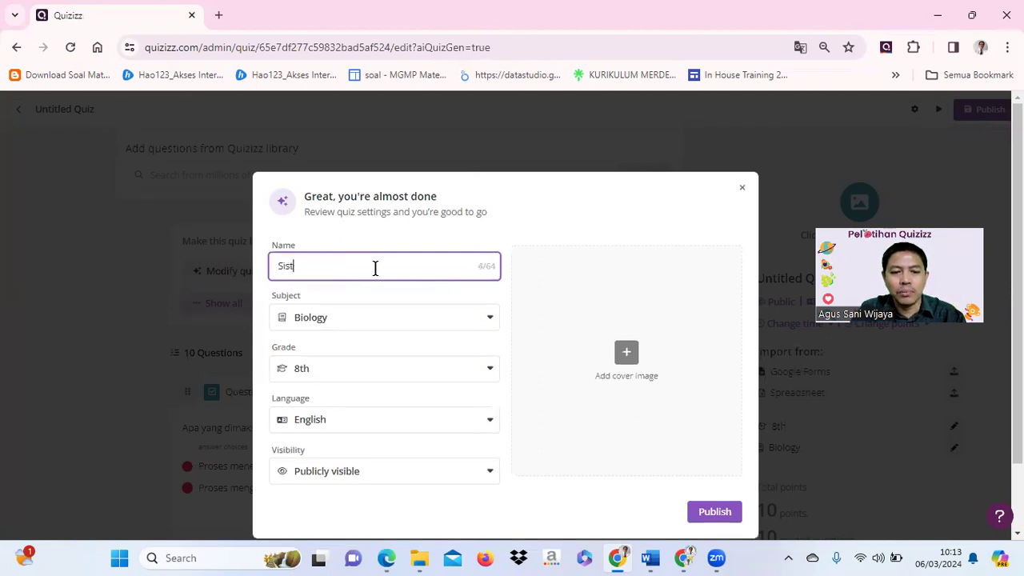
pyautogui.write('em Pencernaan')
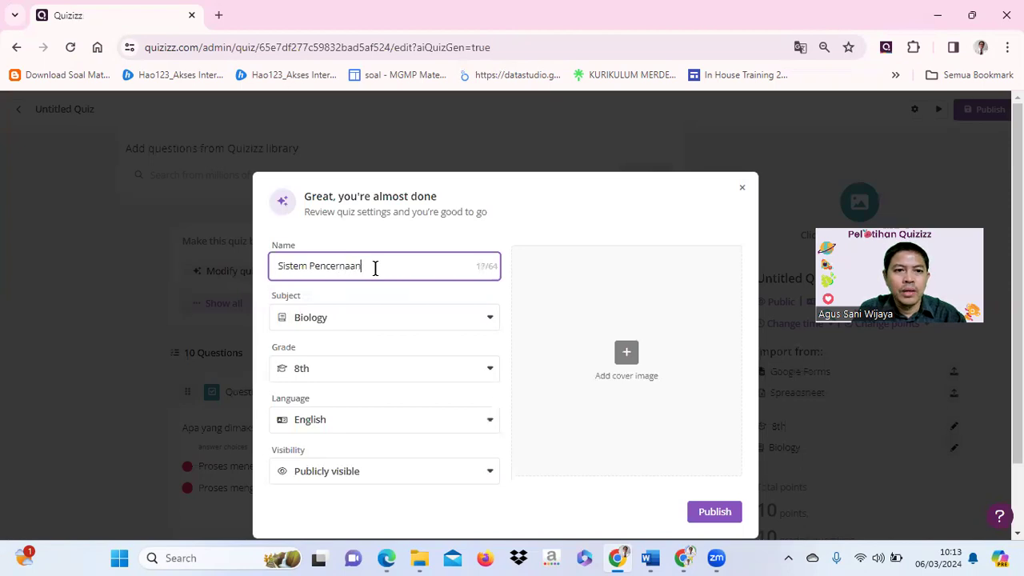
# Set the quiz's visibility to Restricted and publish it.
pyautogui.scroll(-1, 505, 338)
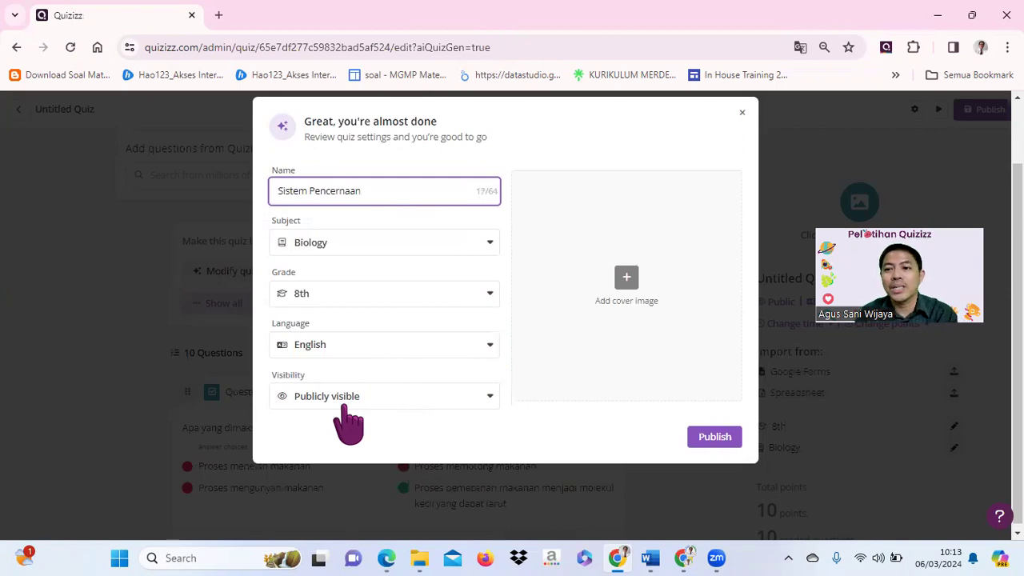
pyautogui.click(484, 408)
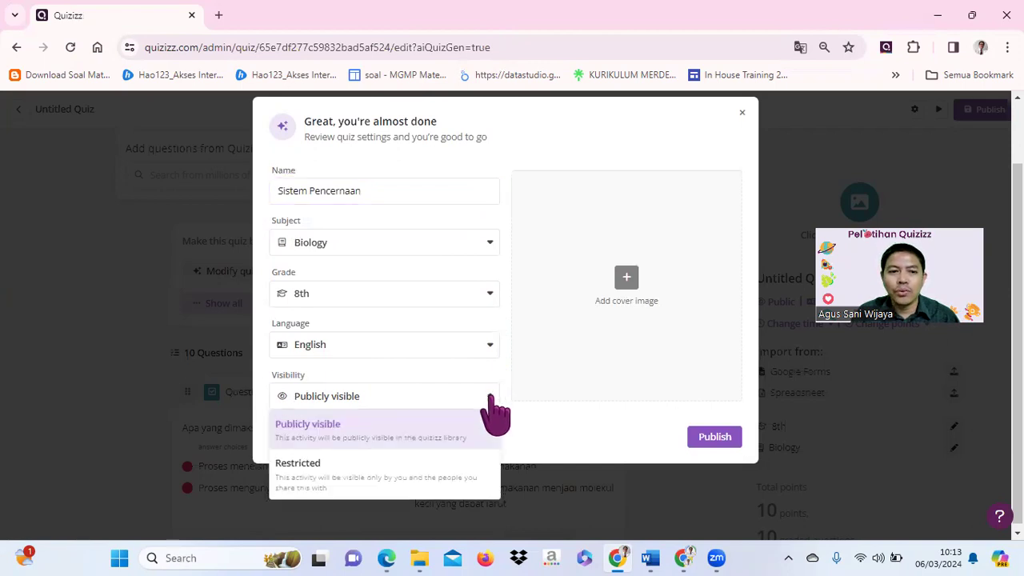
pyautogui.click(298, 478)
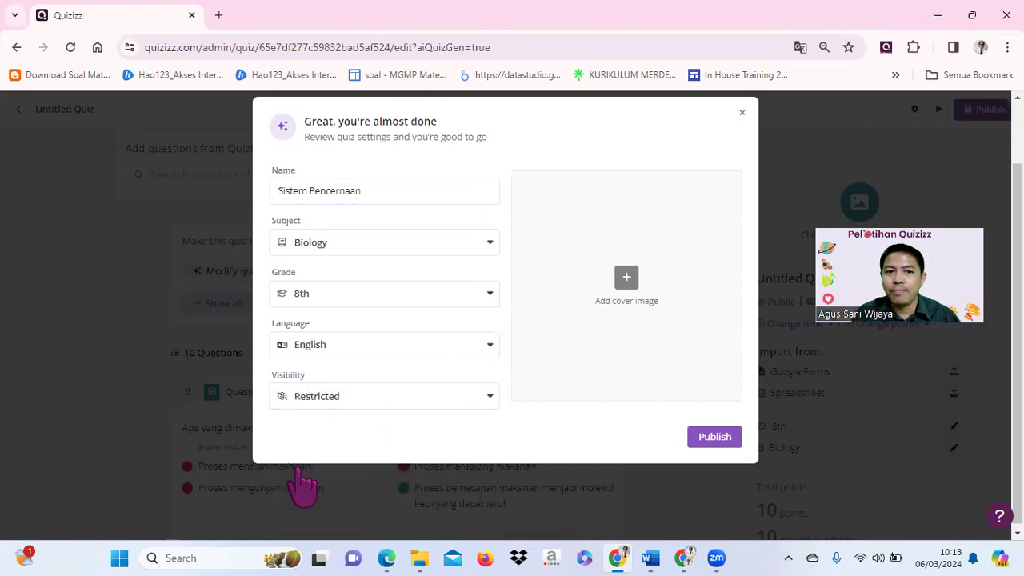
pyautogui.click(724, 440)
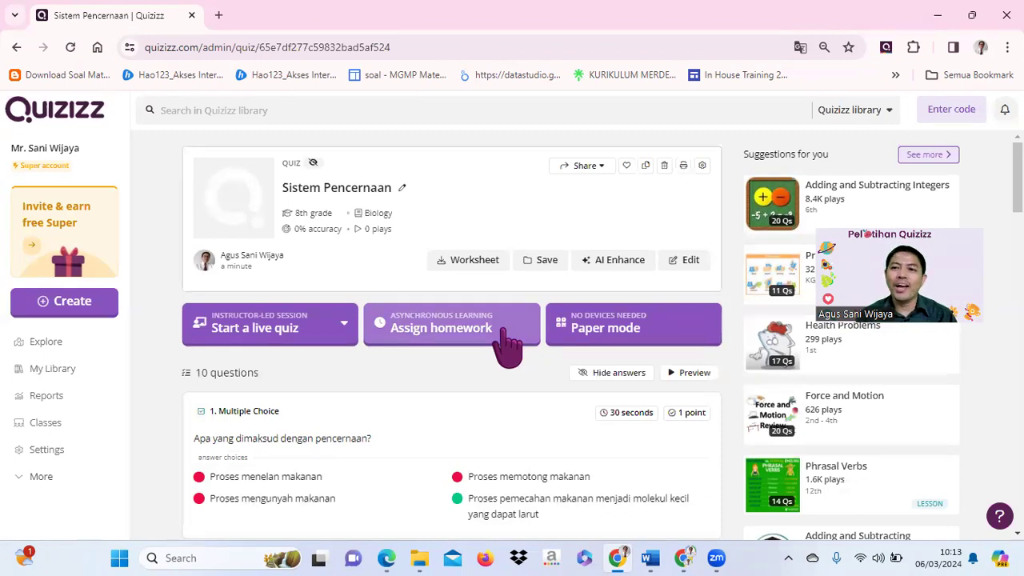
# Start creating another quiz and bring up the available creation methods, including the URL conversion option.
pyautogui.click(78, 307)
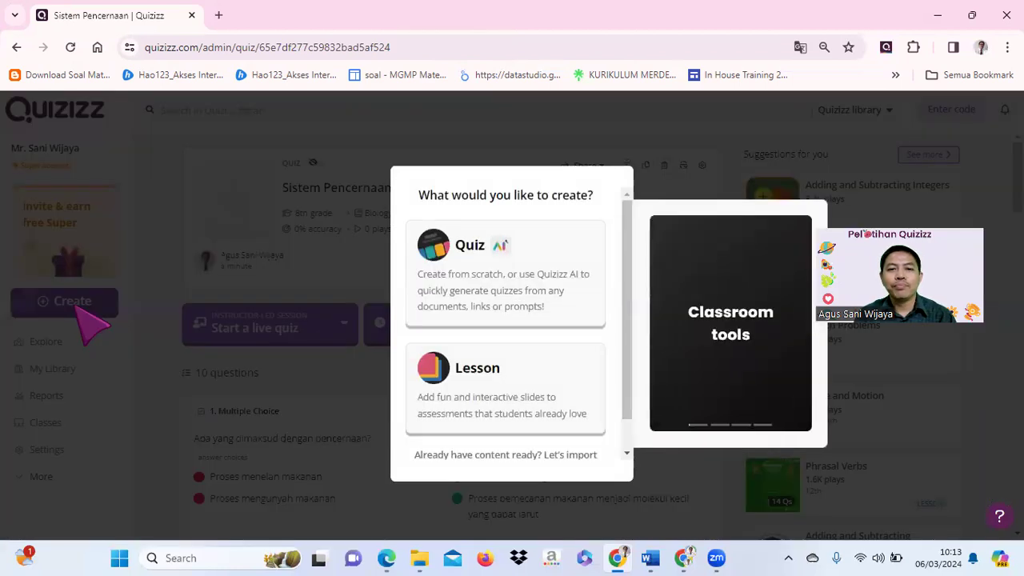
pyautogui.click(484, 285)
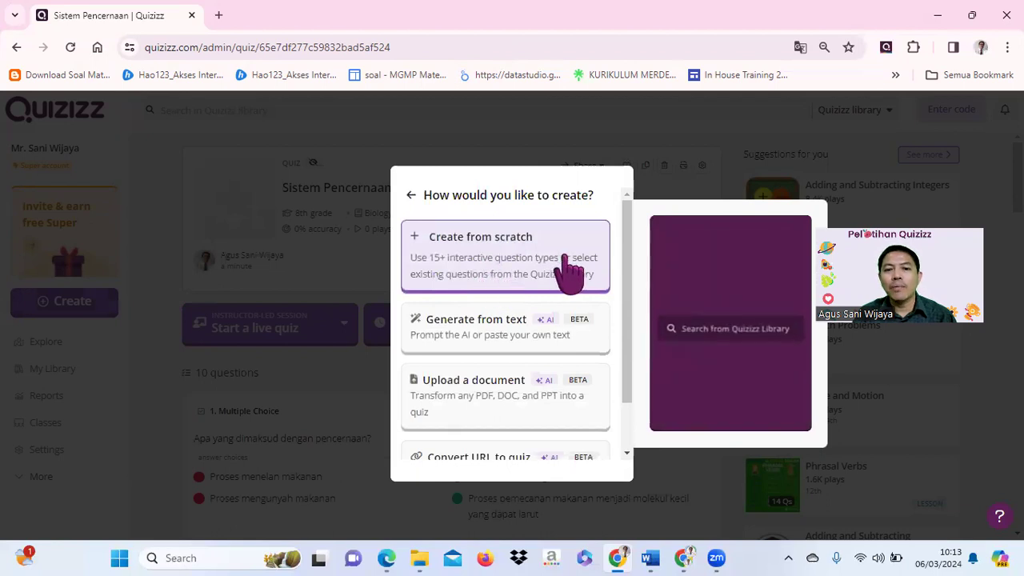
pyautogui.scroll(-1, 569, 272)
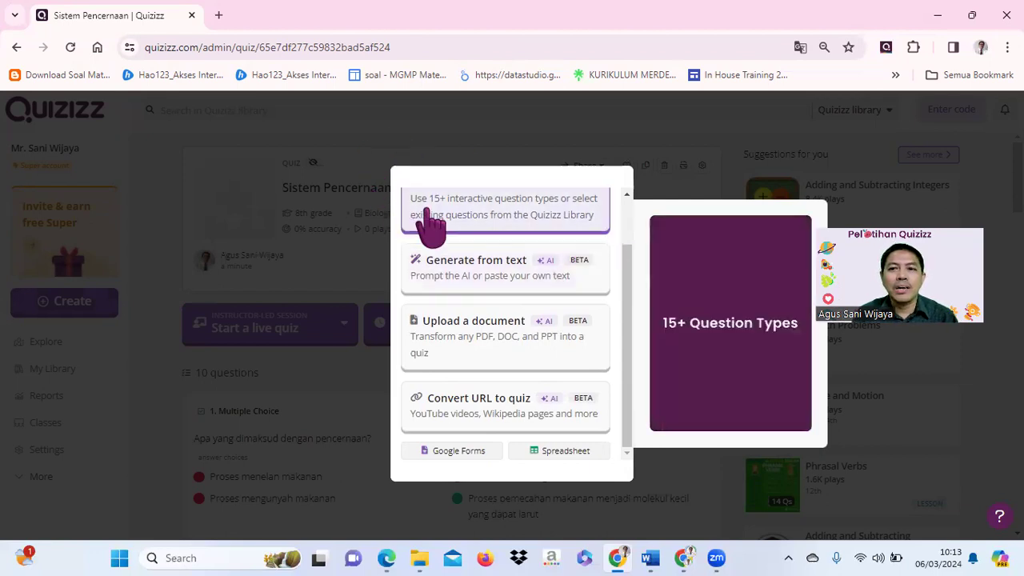
# Search Google for "sistem pernapasan manusia" in a new browser tab.
pyautogui.click(218, 14)
pyautogui.click(371, 329)
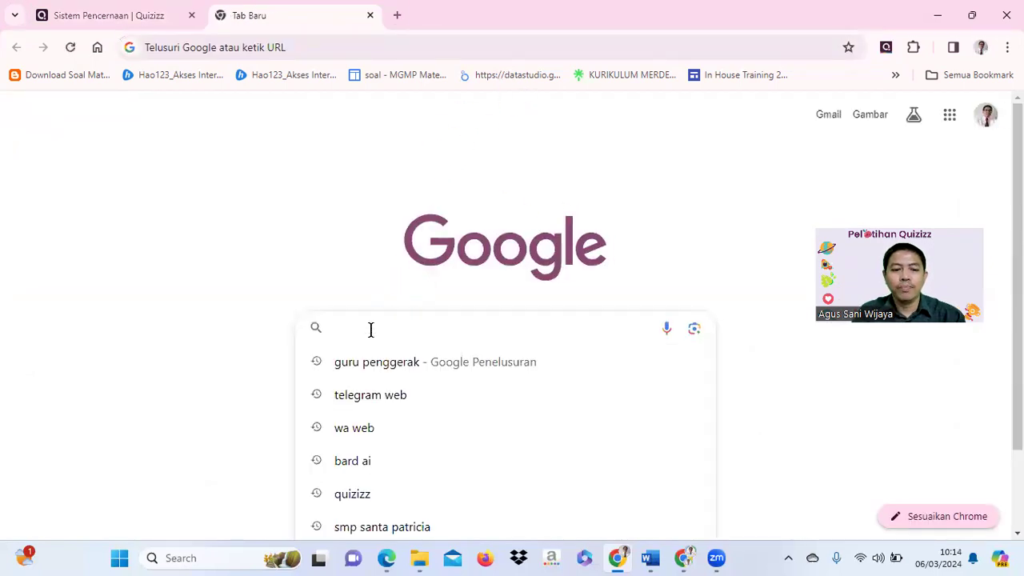
pyautogui.write('sistem pernapa')
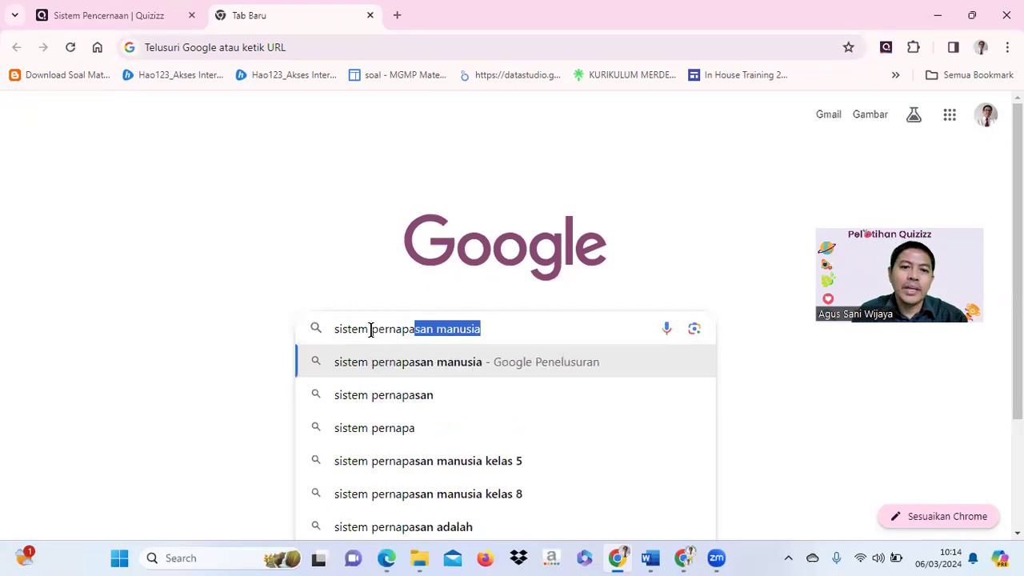
pyautogui.click(477, 364)
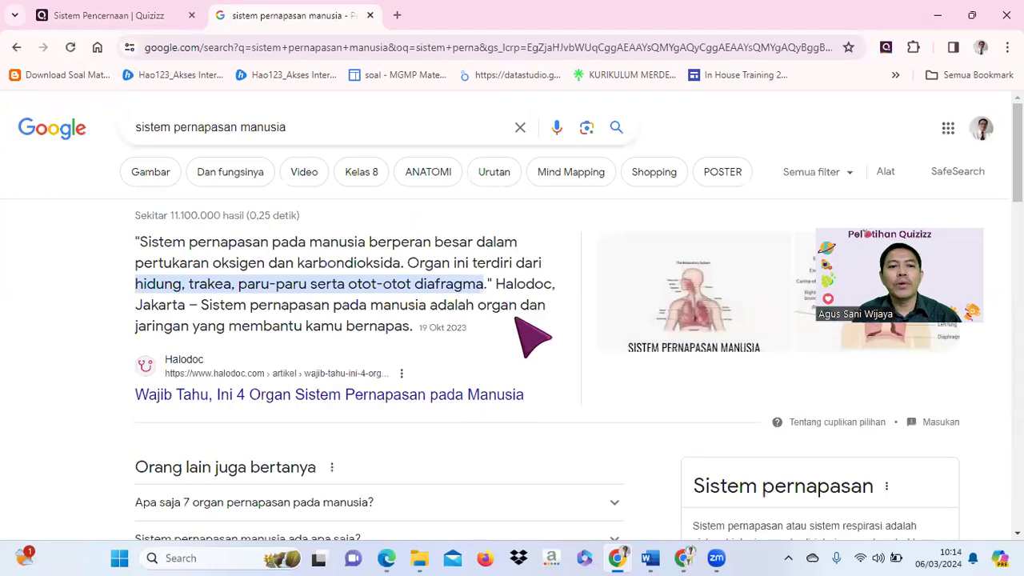
# Open the Direktorat SMP article "Mengenal Organ Pernapasan pada Tubuh Manusia" from the search results and copy its web address.
pyautogui.scroll(-1, 453, 346)
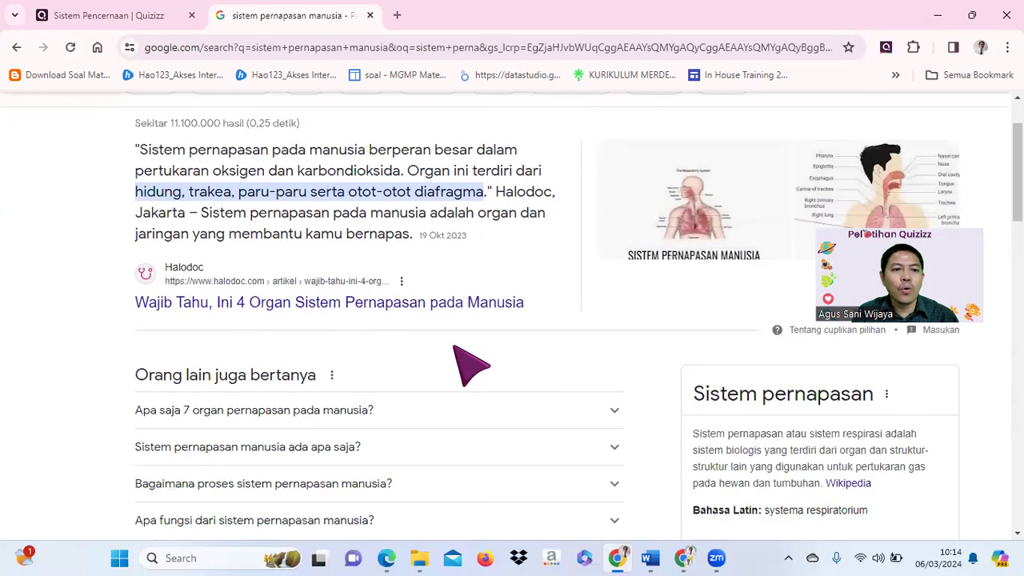
pyautogui.scroll(-3, 453, 347)
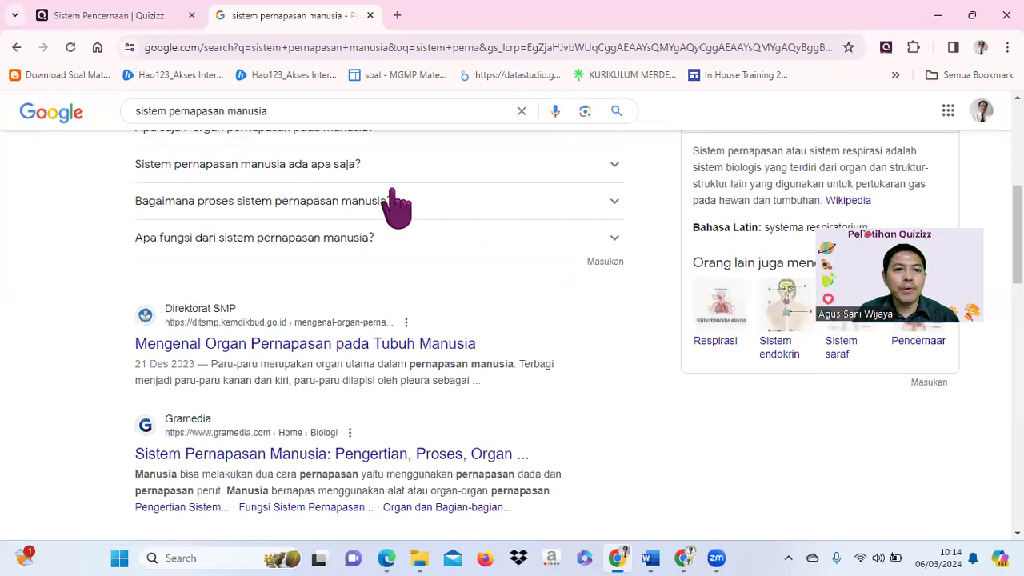
pyautogui.click(234, 346)
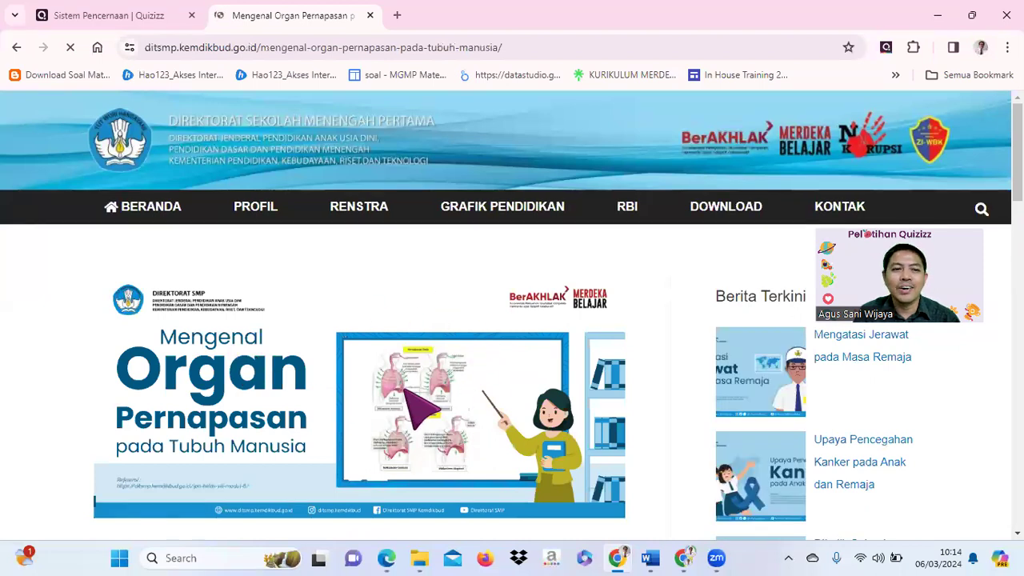
pyautogui.scroll(-8, 408, 390)
pyautogui.scroll(-1, 422, 408)
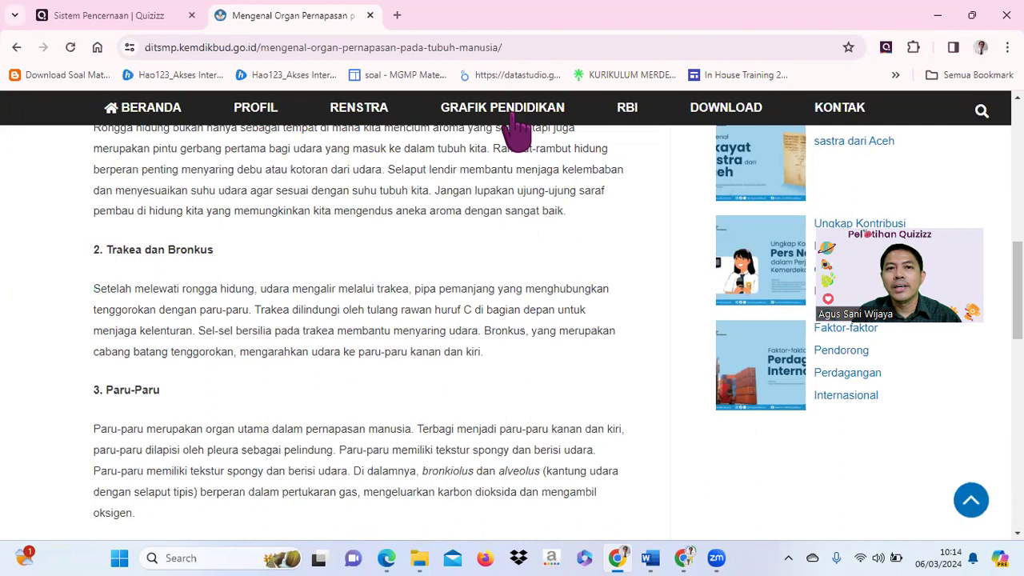
pyautogui.click(513, 44)
pyautogui.hotkey('ctrl', 'c')
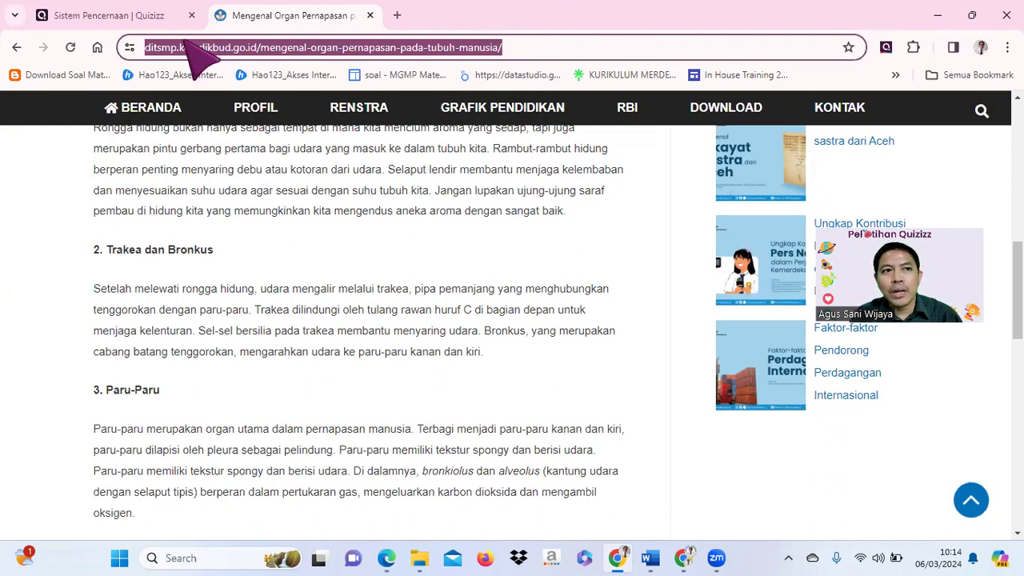
# Back in Quizizz, convert the copied article link to a quiz and generate its questions for Grade 8 Biology with the Automatic question count.
pyautogui.click(143, 16)
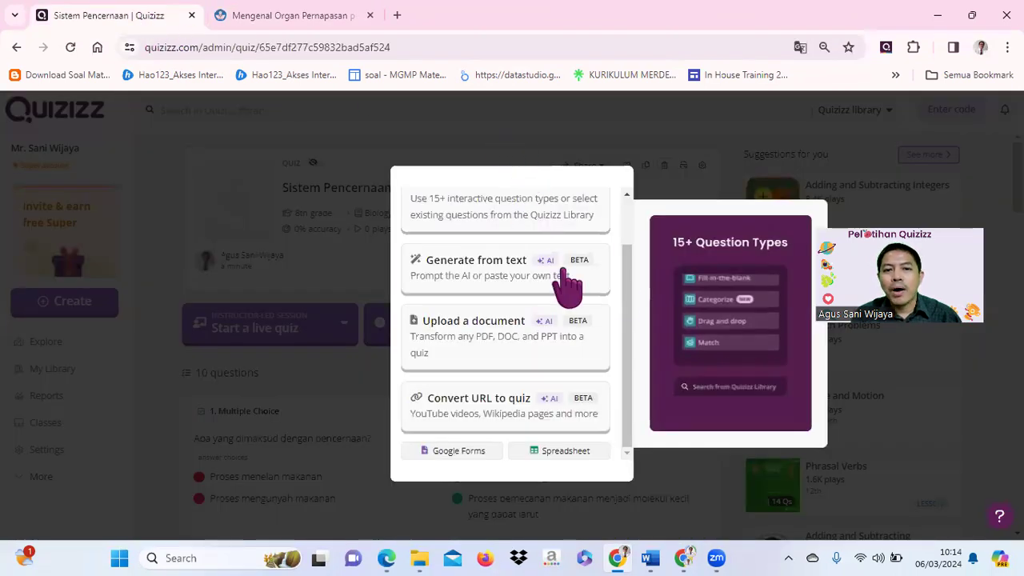
pyautogui.moveTo(487, 291)
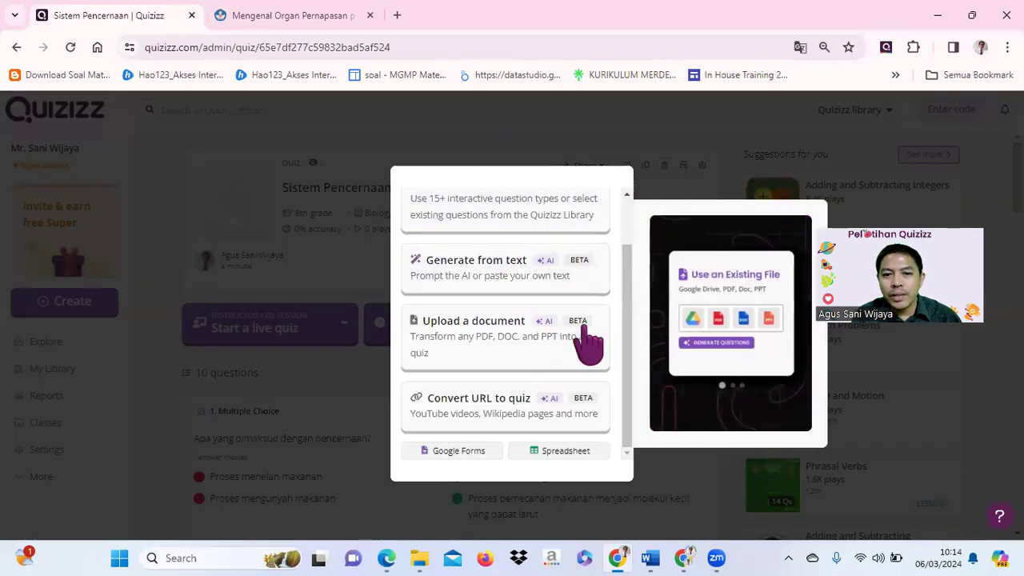
pyautogui.click(503, 432)
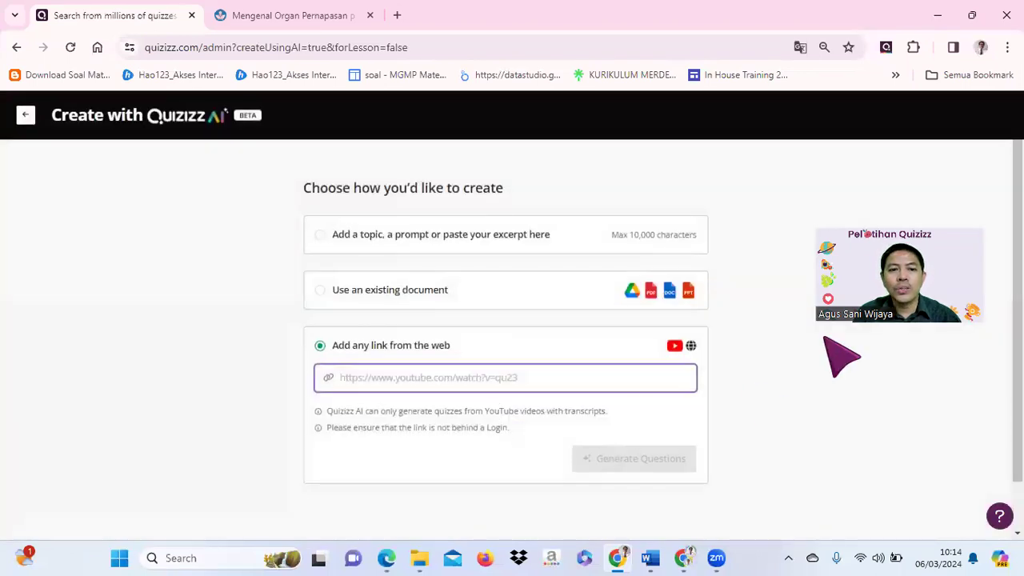
pyautogui.hotkey('ctrl', 'v')
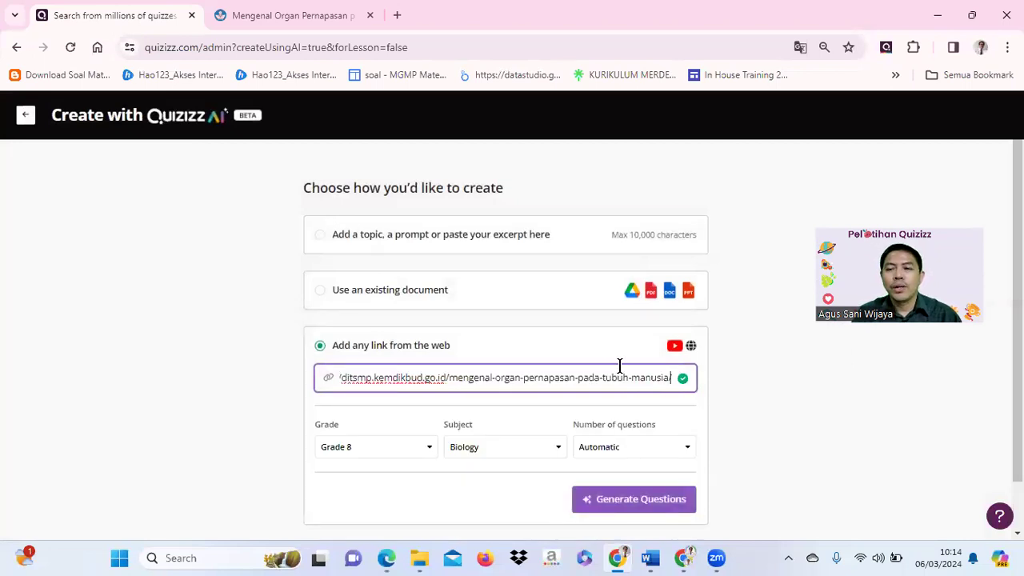
pyautogui.scroll(-1, 788, 393)
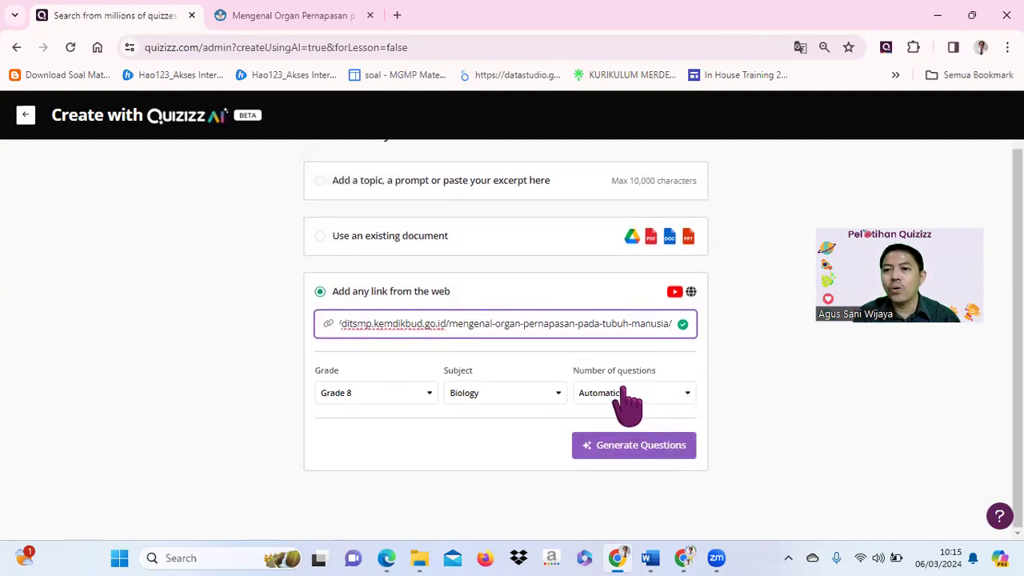
pyautogui.click(642, 447)
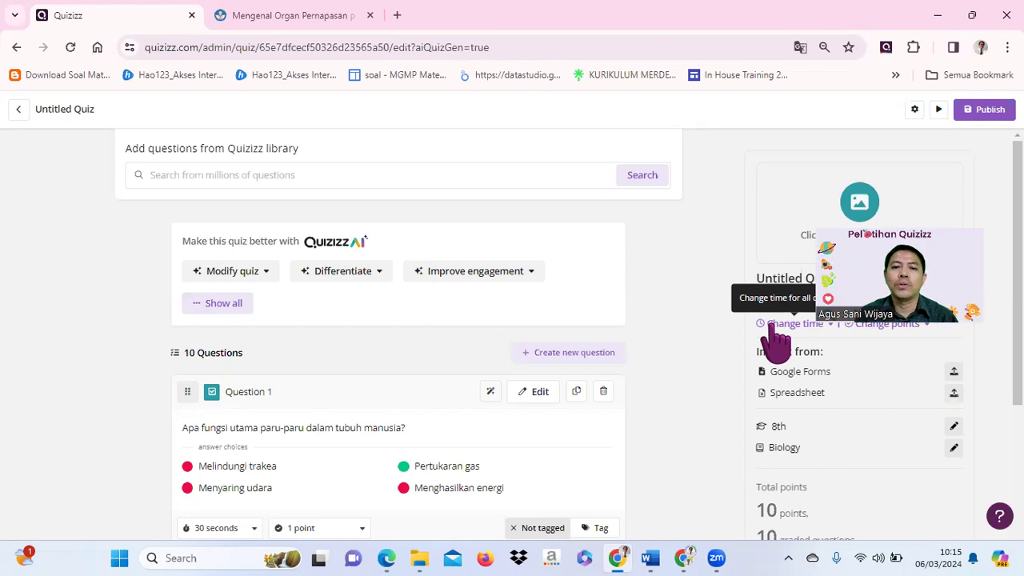
# Look through the questions generated from the article and publish the quiz under the name "Sistem pernafasan".
pyautogui.scroll(-8, 492, 310)
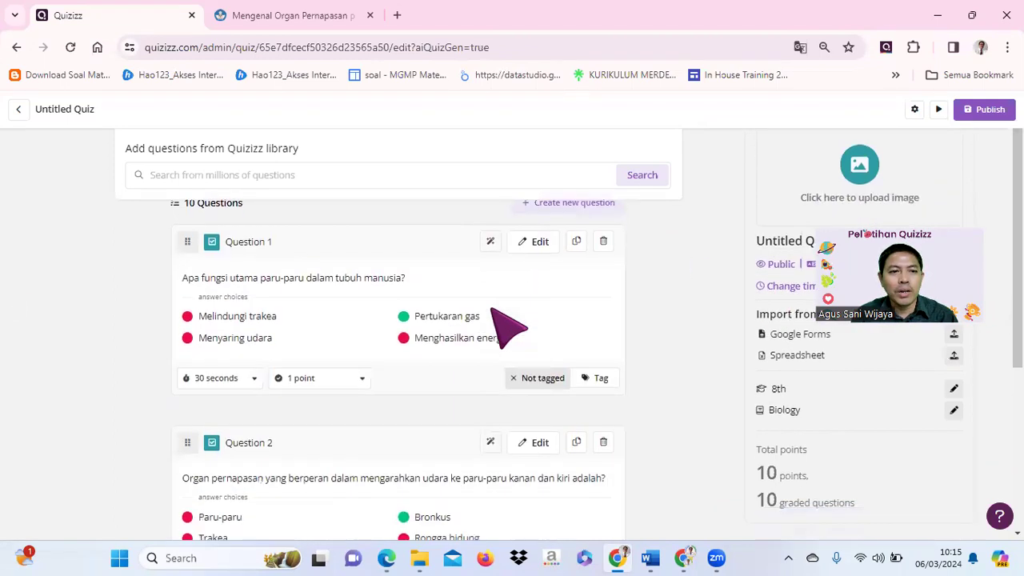
pyautogui.scroll(-8, 492, 310)
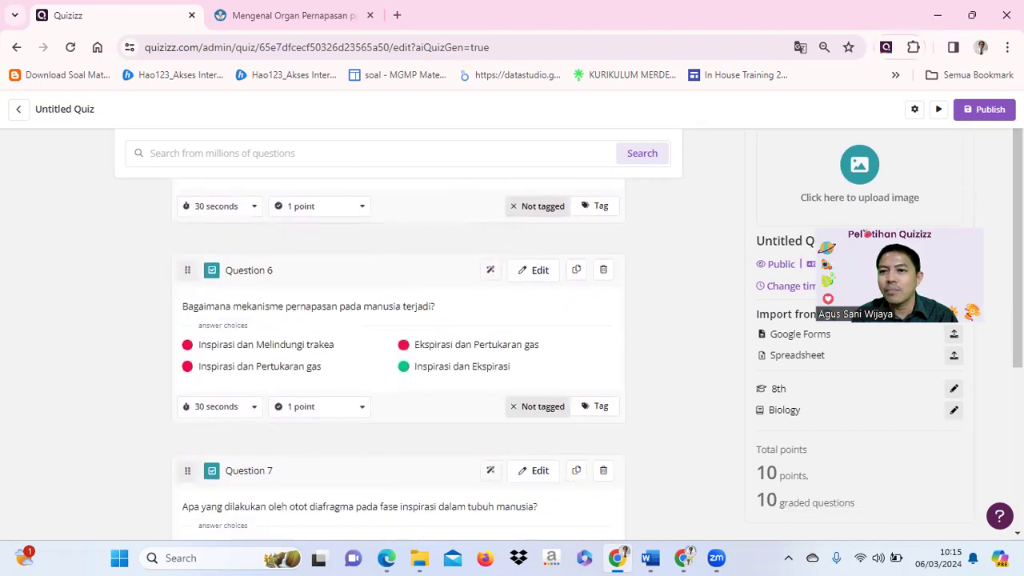
pyautogui.click(987, 111)
pyautogui.click(320, 266)
pyautogui.write('Sistem')
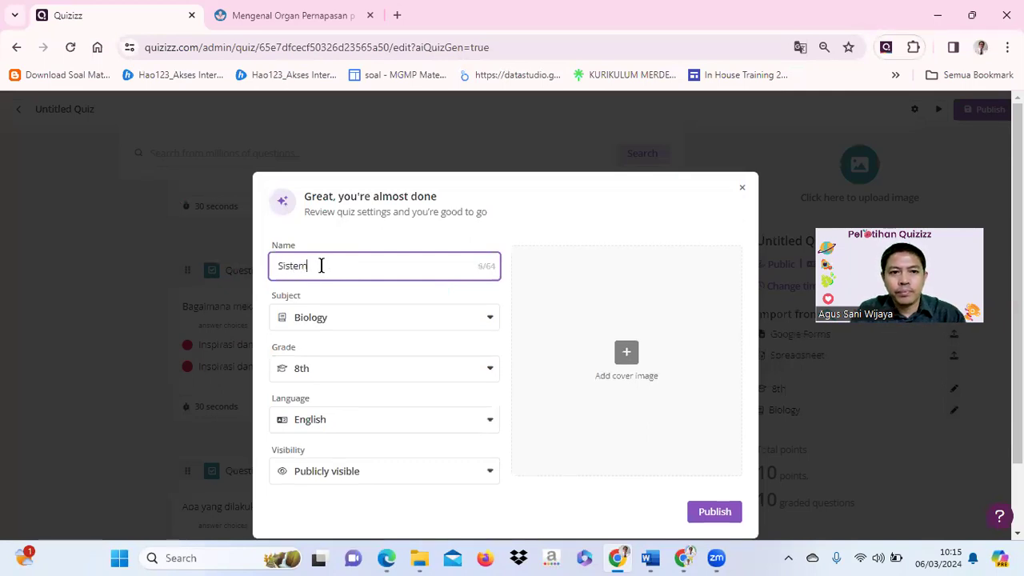
pyautogui.write(' pernaf')
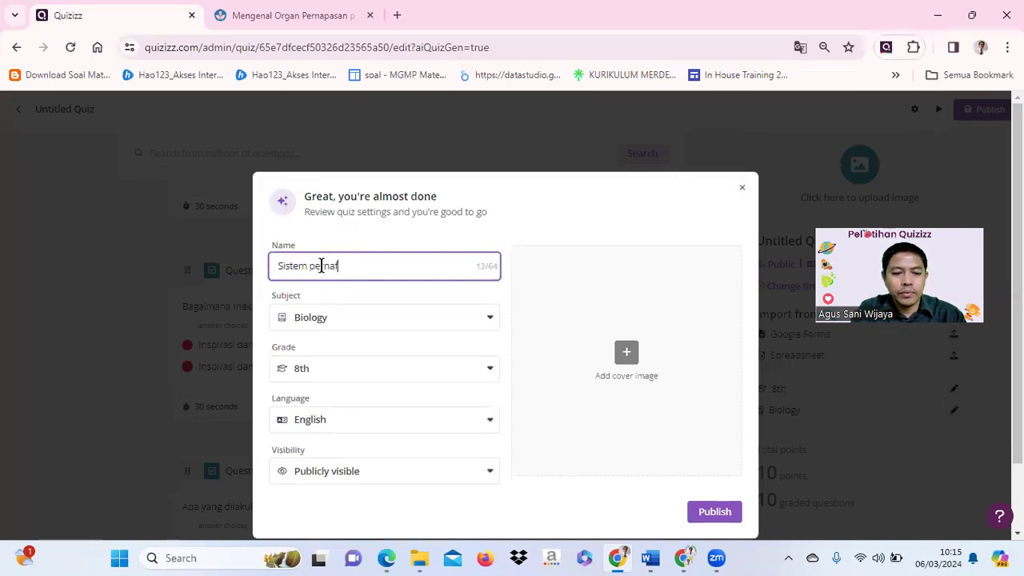
pyautogui.write('asan')
pyautogui.scroll(-1, 606, 342)
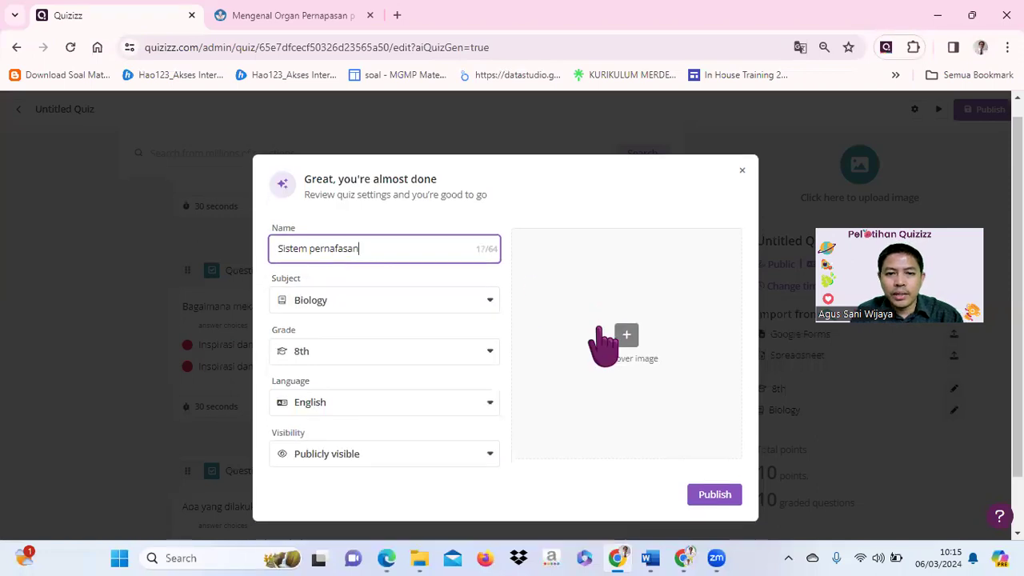
pyautogui.click(694, 432)
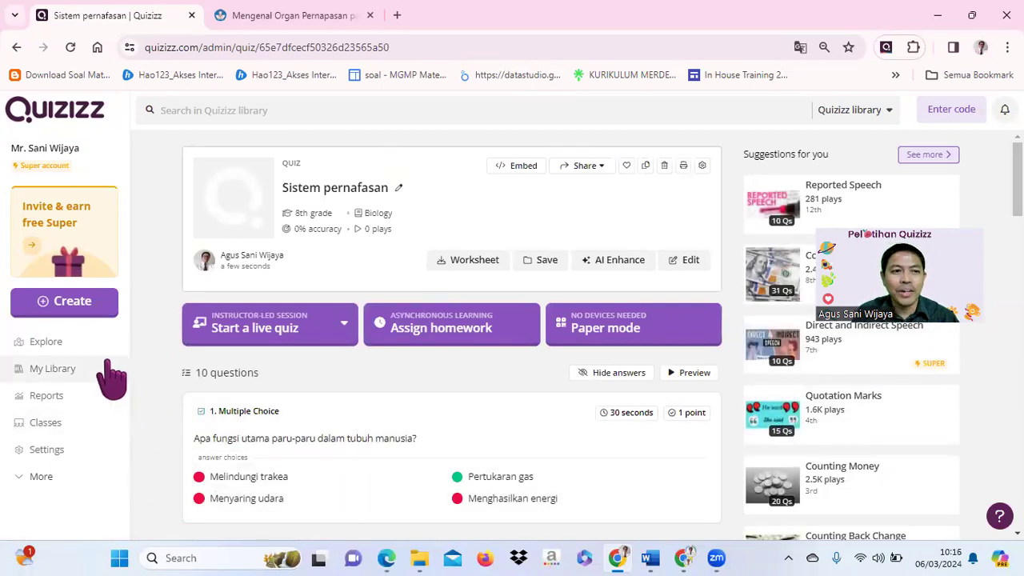
# Start another quiz with Generate from text and enter the prompt "Sistem reproduksi pada tumbuhan".
pyautogui.click(80, 310)
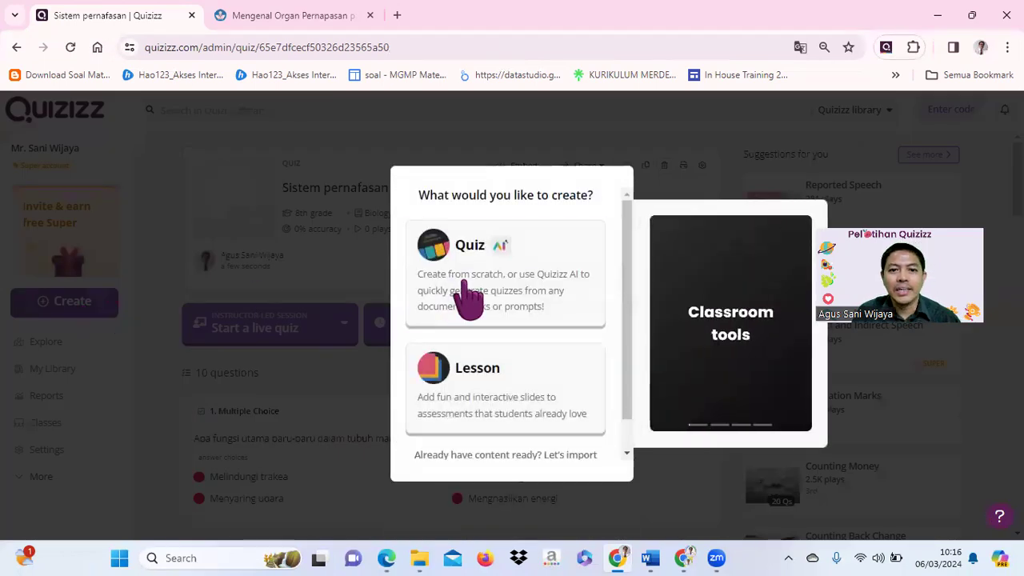
pyautogui.click(484, 284)
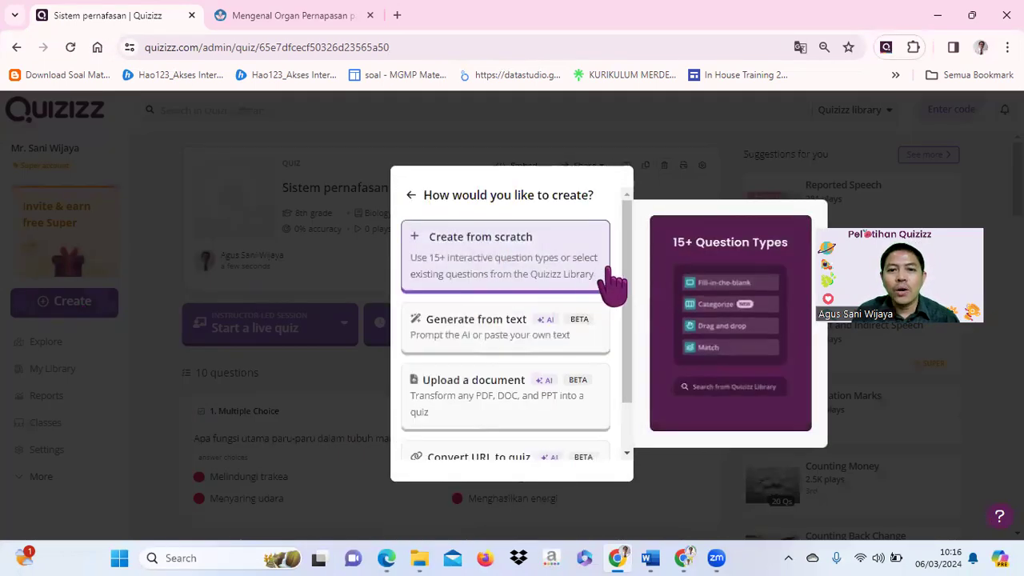
pyautogui.scroll(-1, 476, 295)
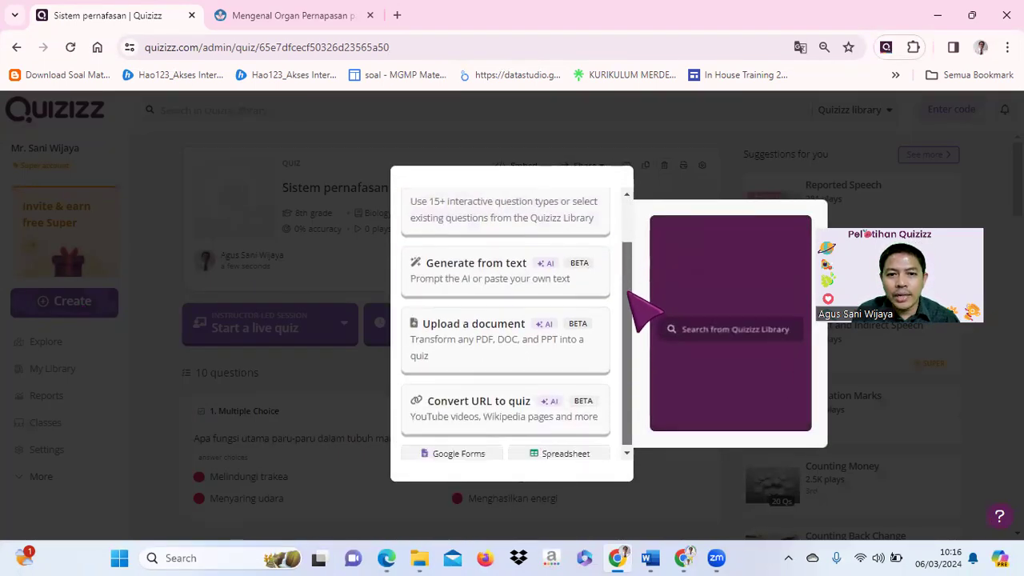
pyautogui.click(477, 272)
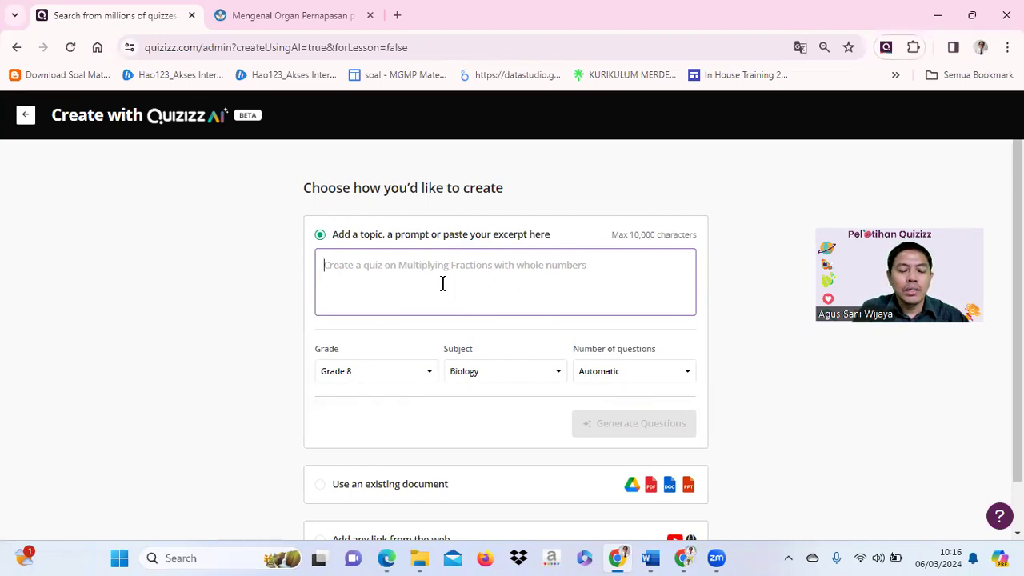
pyautogui.write('st')
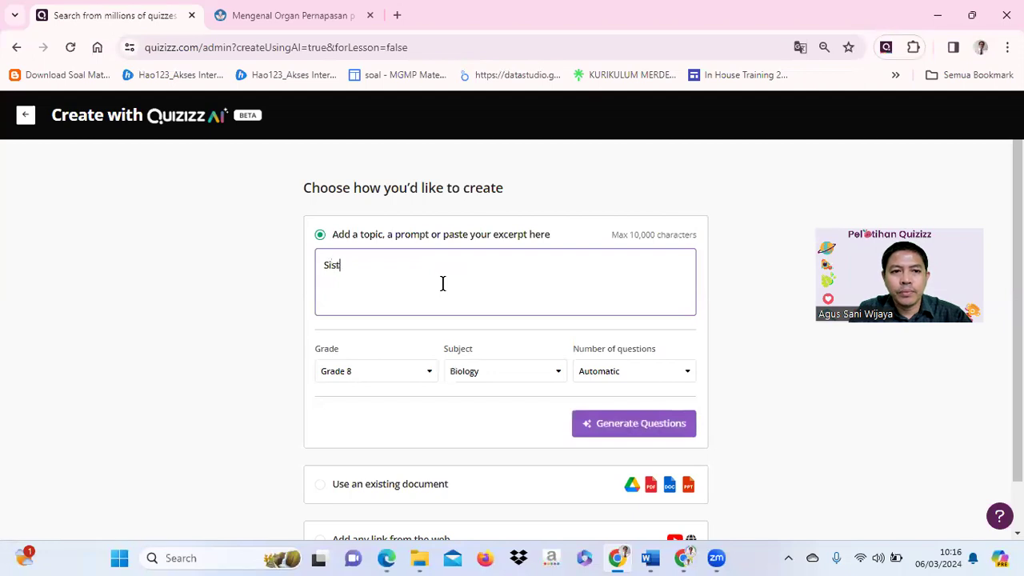
pyautogui.write('istem rep')
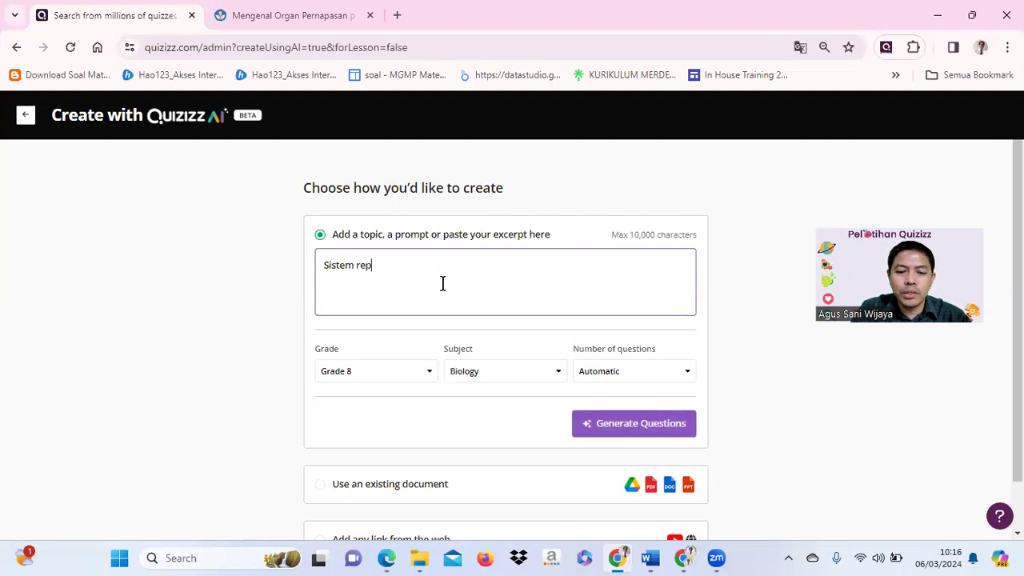
pyautogui.write('roduksi pada tumbuhan')
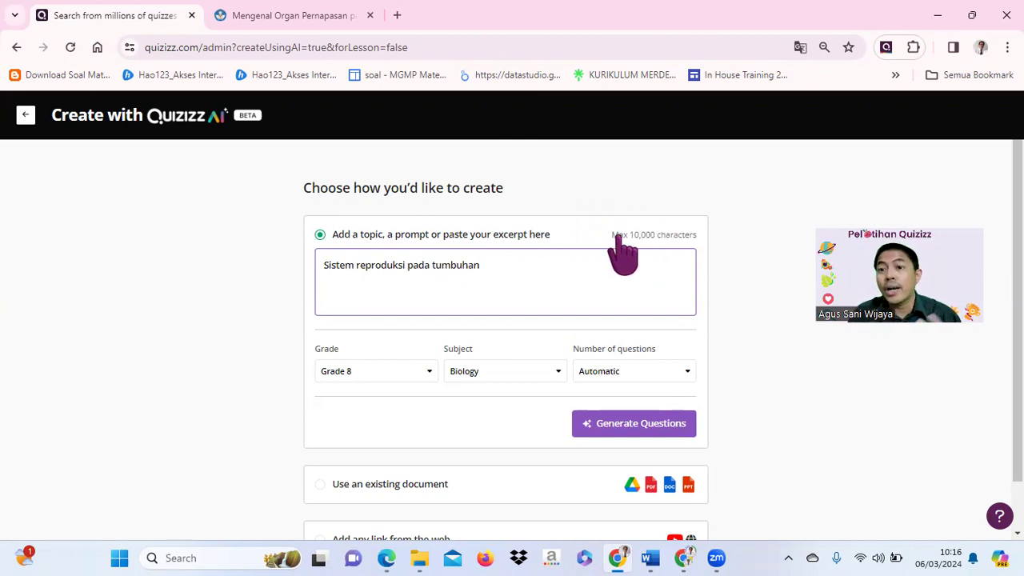
# Generate the plant reproduction quiz with the topic "Proses penyerbukan pada tumbuhan" and look through its first questions.
pyautogui.click(636, 428)
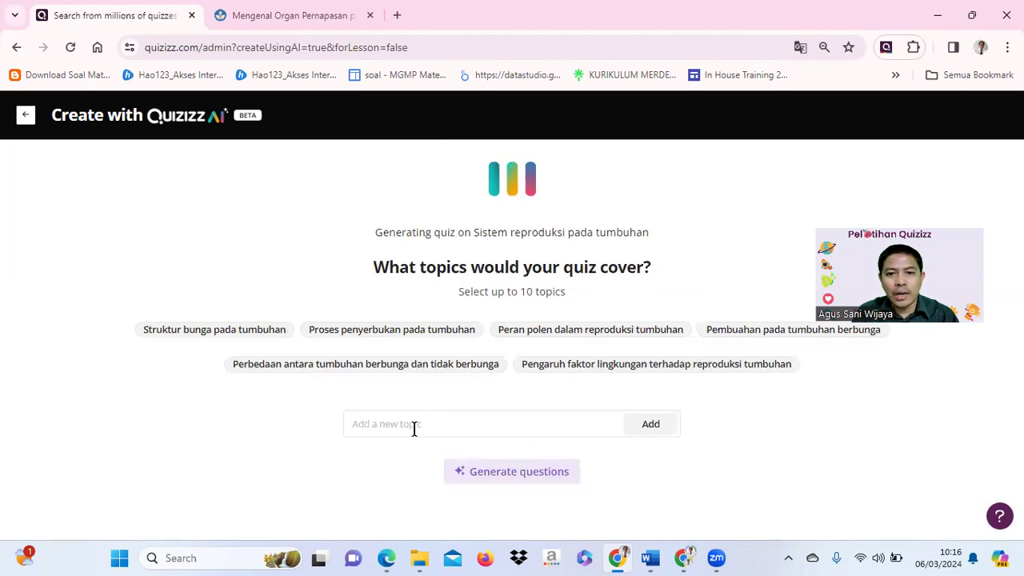
pyautogui.click(366, 344)
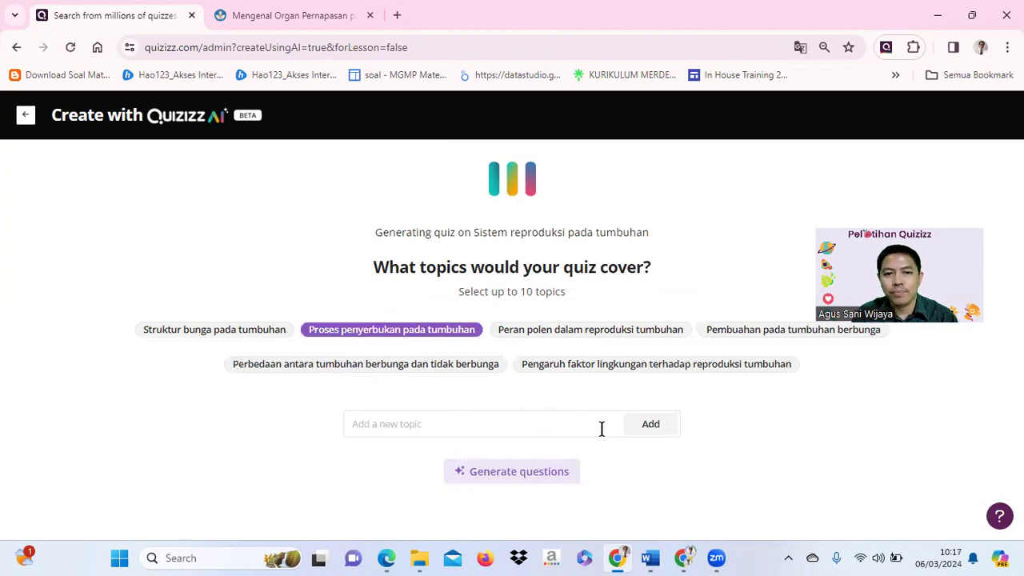
pyautogui.click(534, 474)
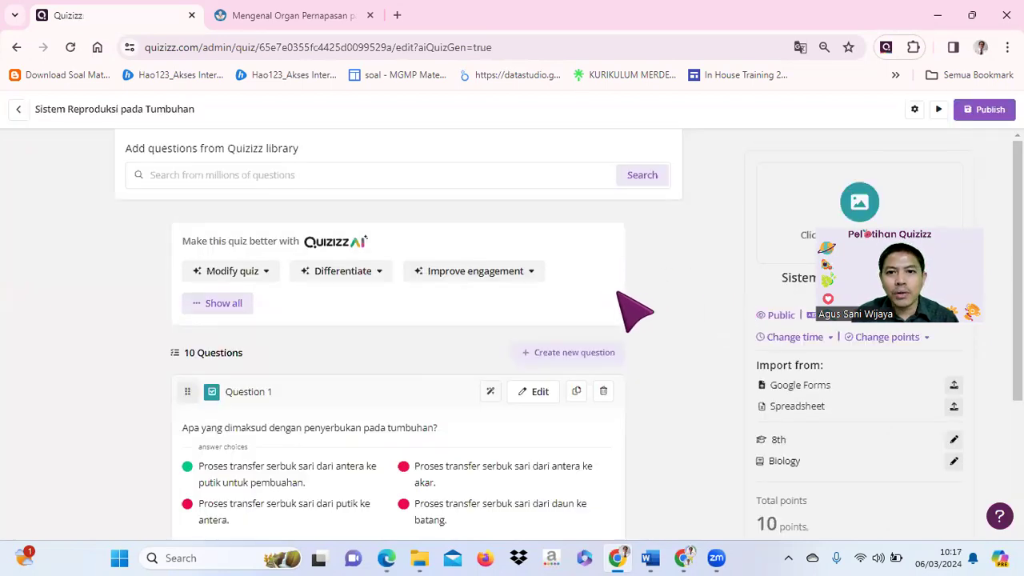
pyautogui.scroll(-2, 634, 310)
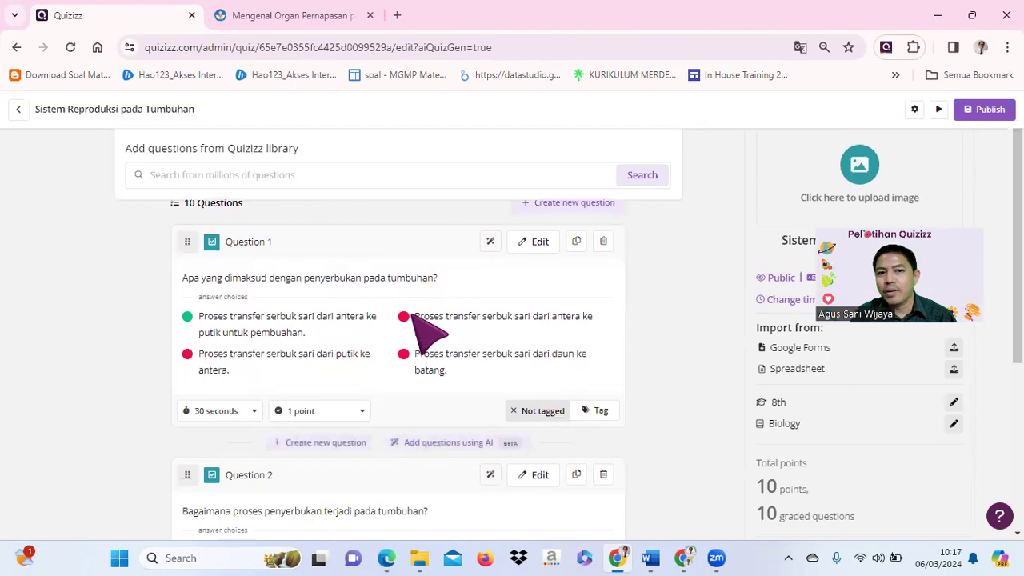
pyautogui.scroll(-3, 457, 324)
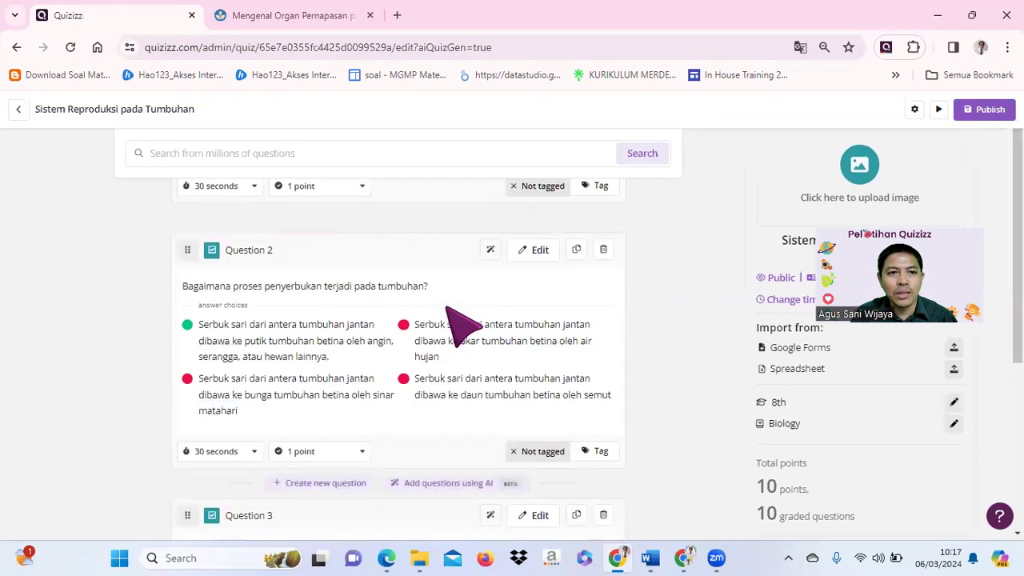
# Look through the remaining generated pollination questions and publish the quiz "Sistem Reproduksi pada Tumbuhan".
pyautogui.scroll(-13, 462, 323)
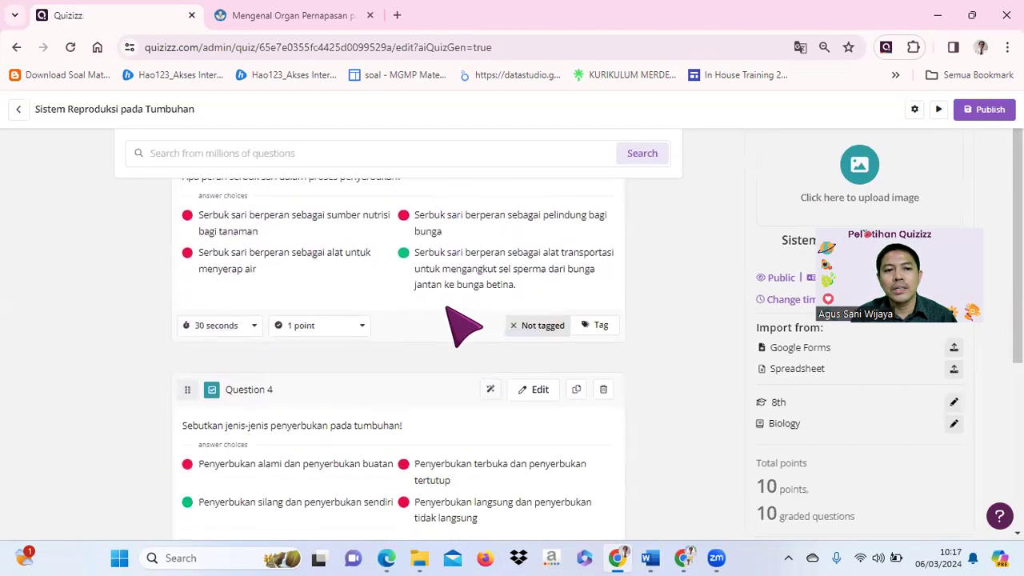
pyautogui.scroll(-3, 446, 307)
pyautogui.scroll(16, 446, 307)
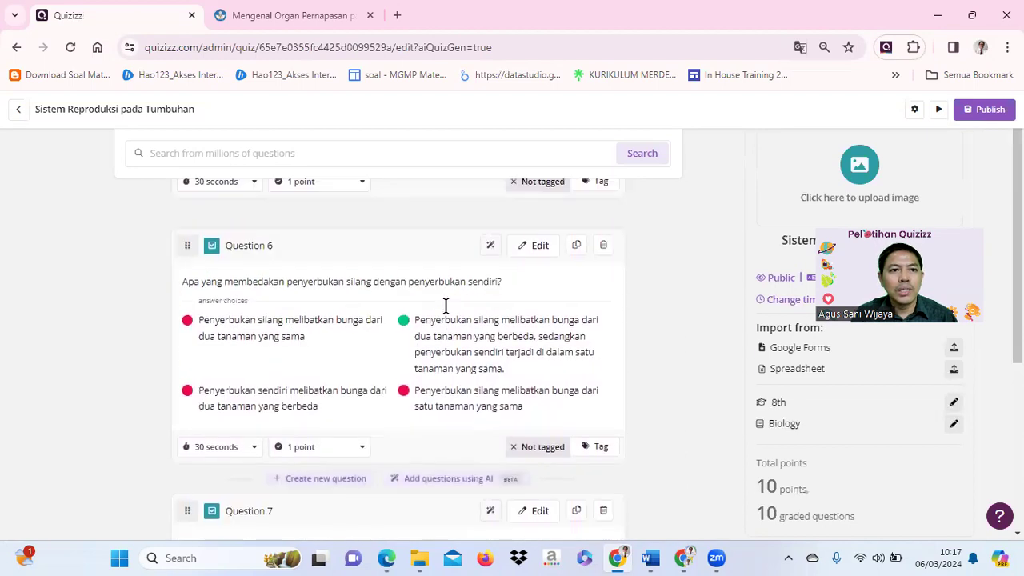
pyautogui.scroll(5, 454, 319)
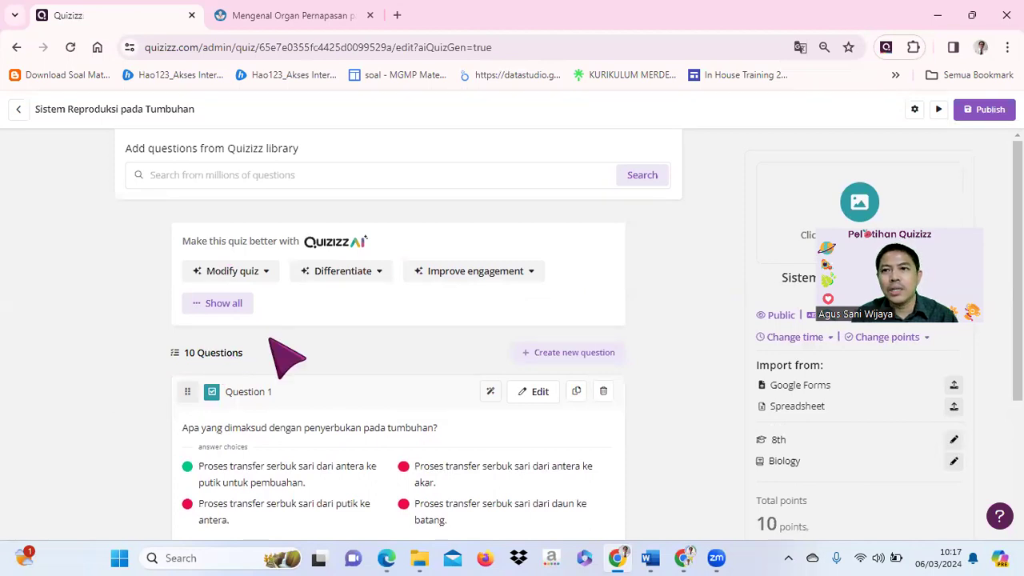
pyautogui.click(989, 113)
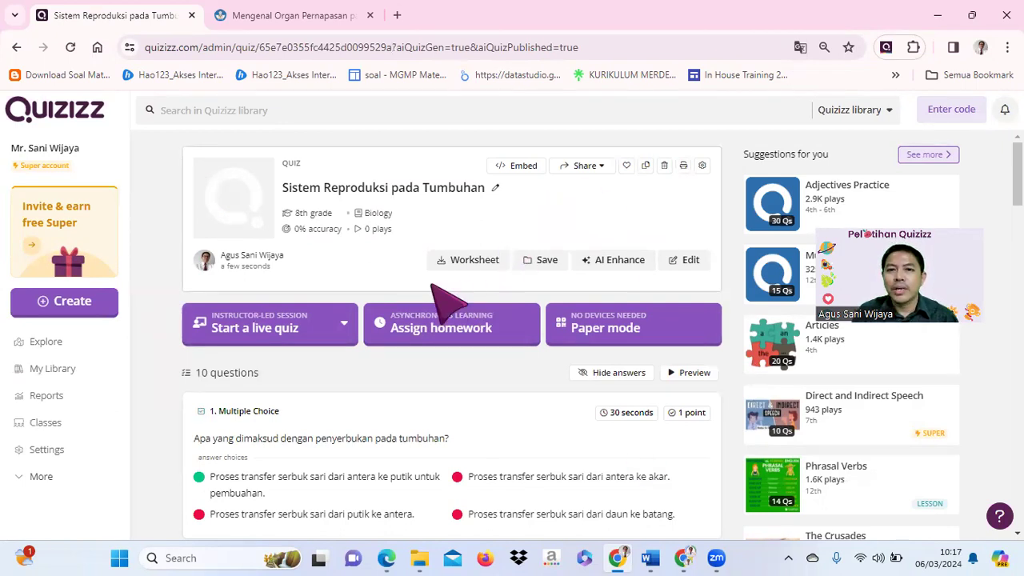
# Review the AI Enhance options offered for the whole published quiz, and close them without applying any.
pyautogui.moveTo(612, 266)
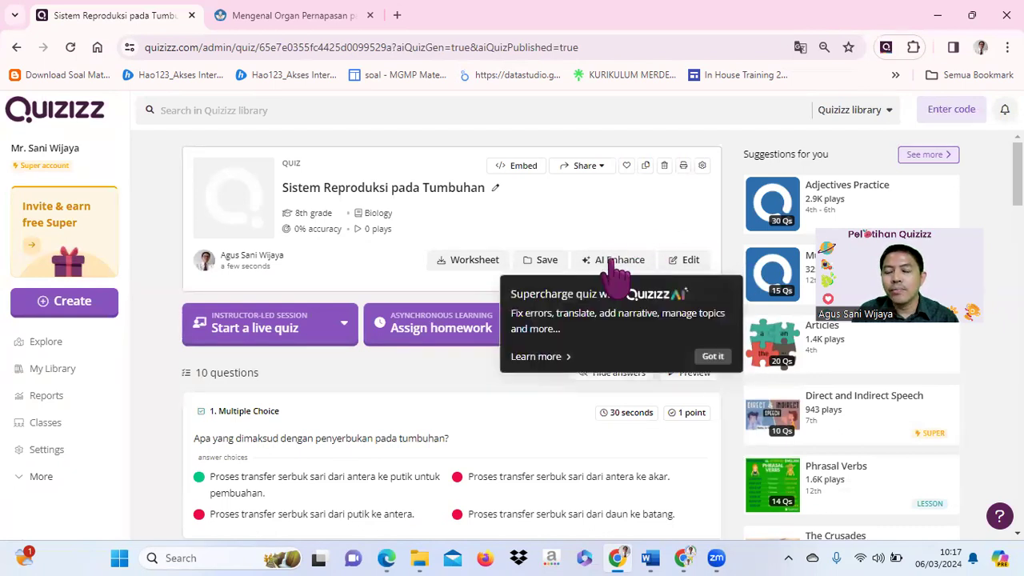
pyautogui.click(616, 264)
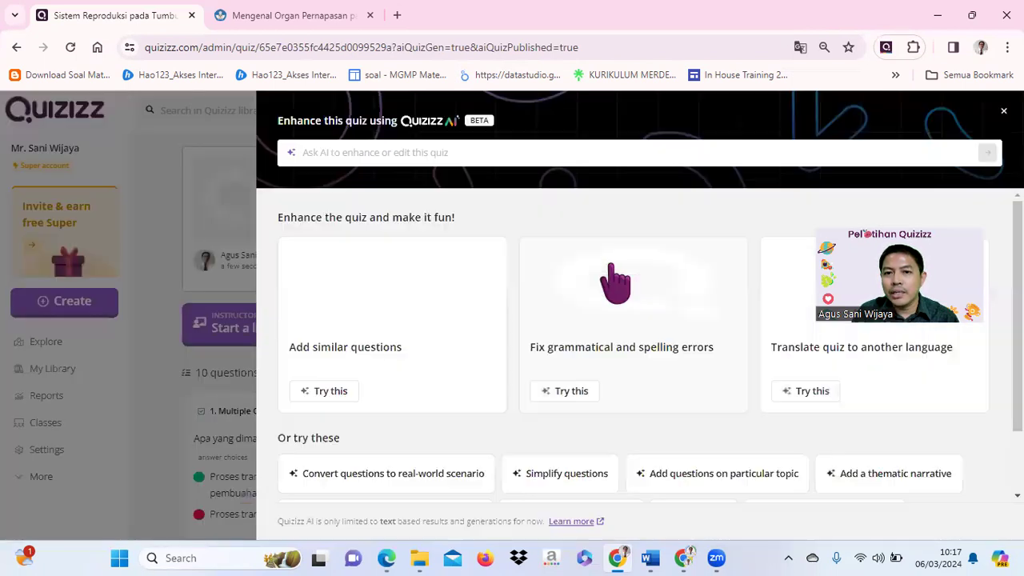
pyautogui.scroll(-1, 753, 340)
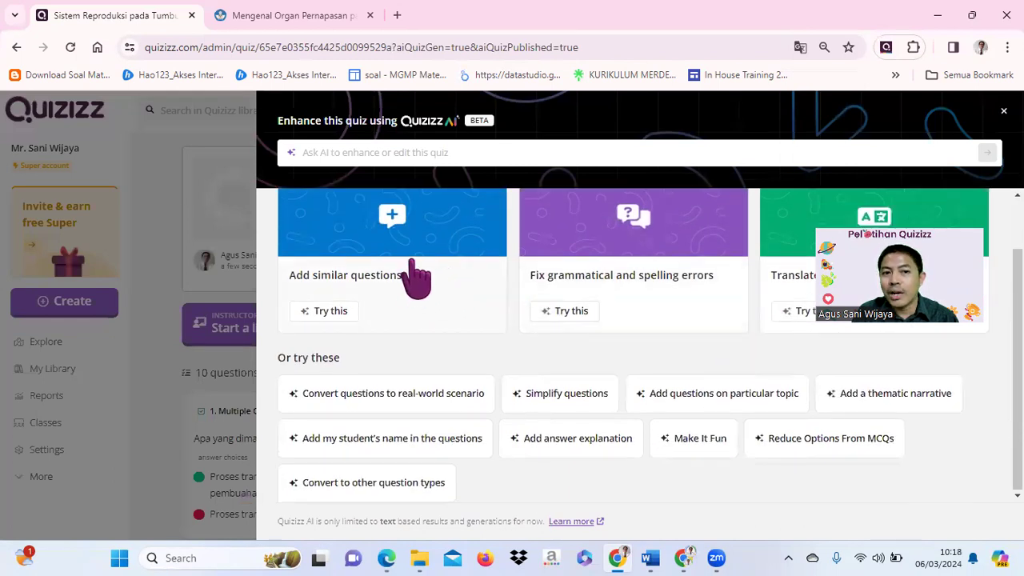
pyautogui.scroll(1, 407, 274)
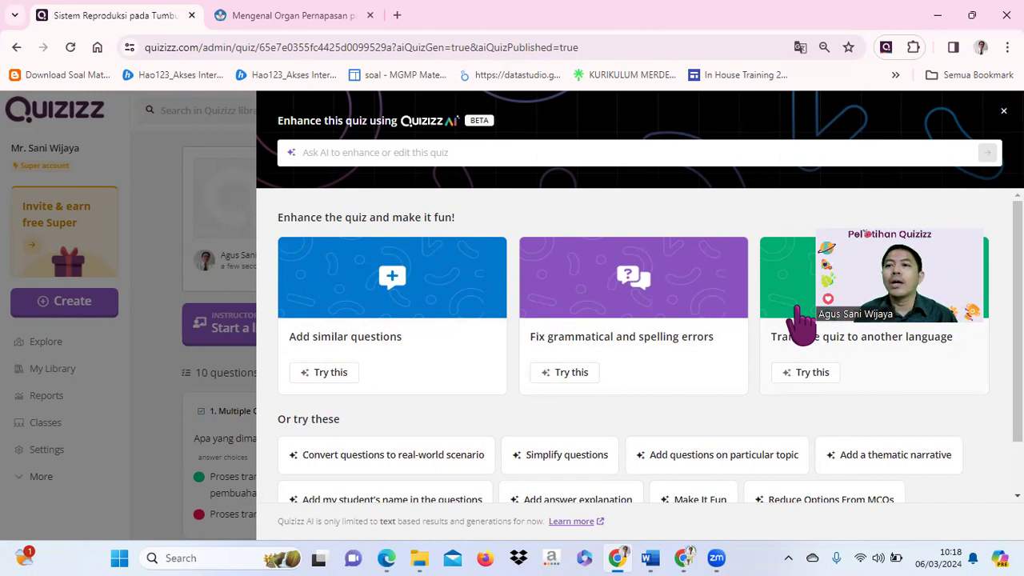
pyautogui.scroll(-2, 746, 327)
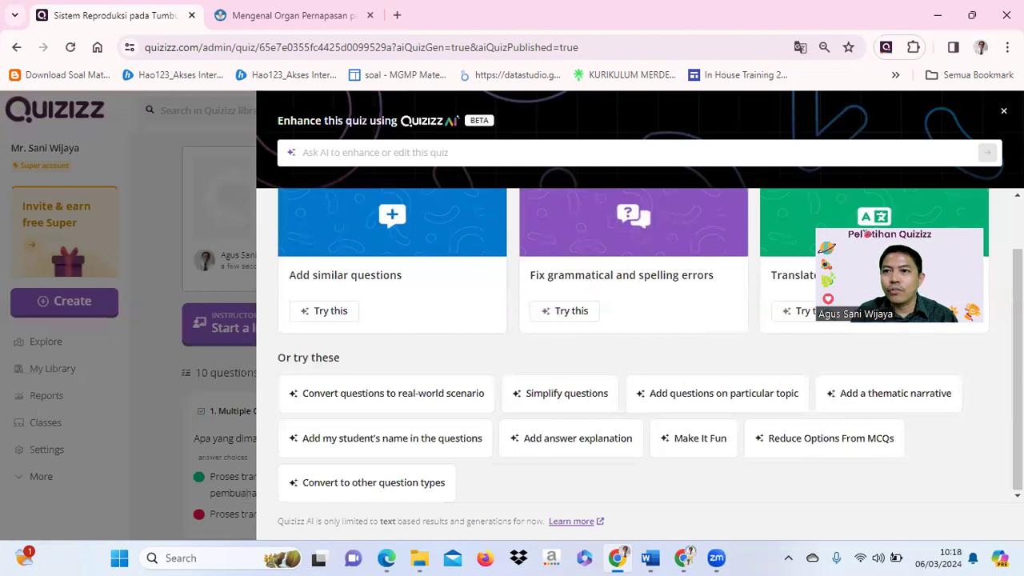
pyautogui.click(1002, 110)
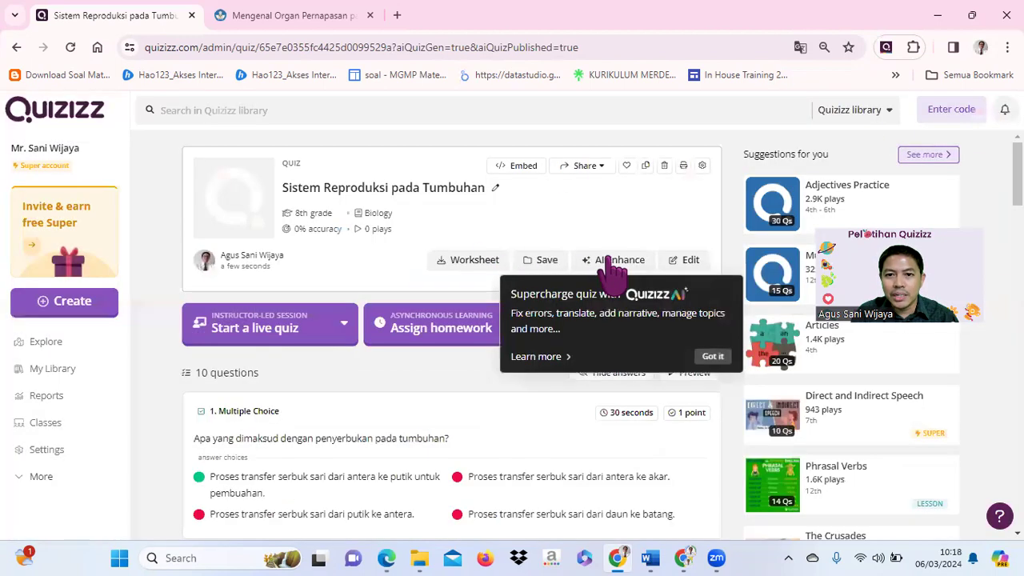
# Examine the AI enhancement options for question 1, including its Convert choices, and leave them without applying any.
pyautogui.scroll(-2, 647, 413)
pyautogui.moveTo(636, 240)
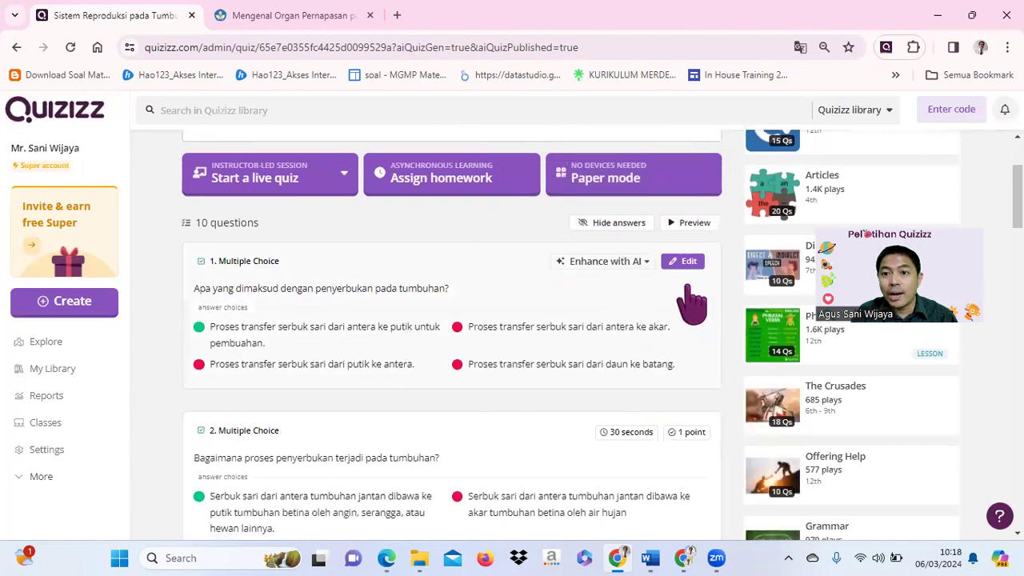
pyautogui.click(644, 264)
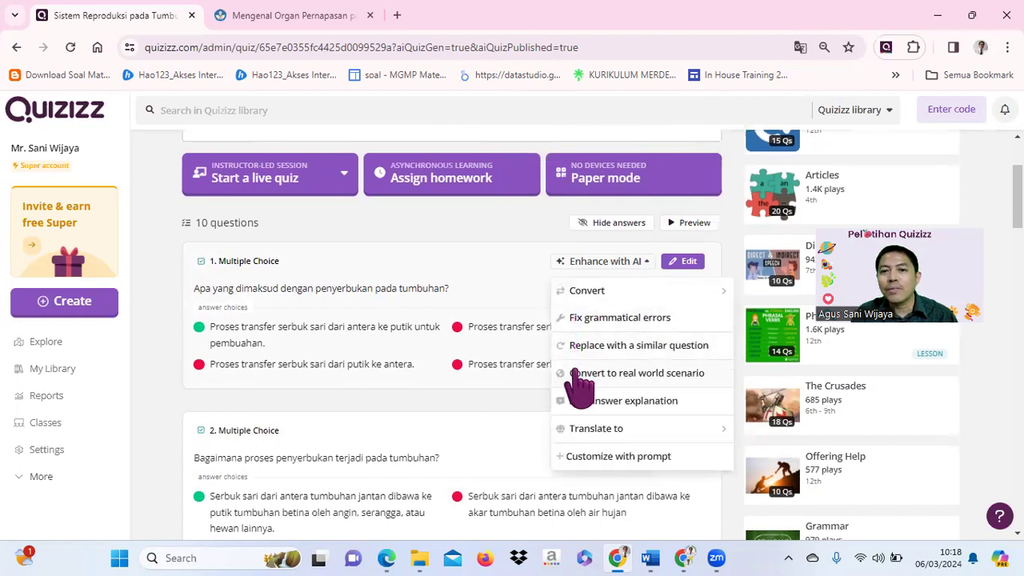
pyautogui.moveTo(594, 292)
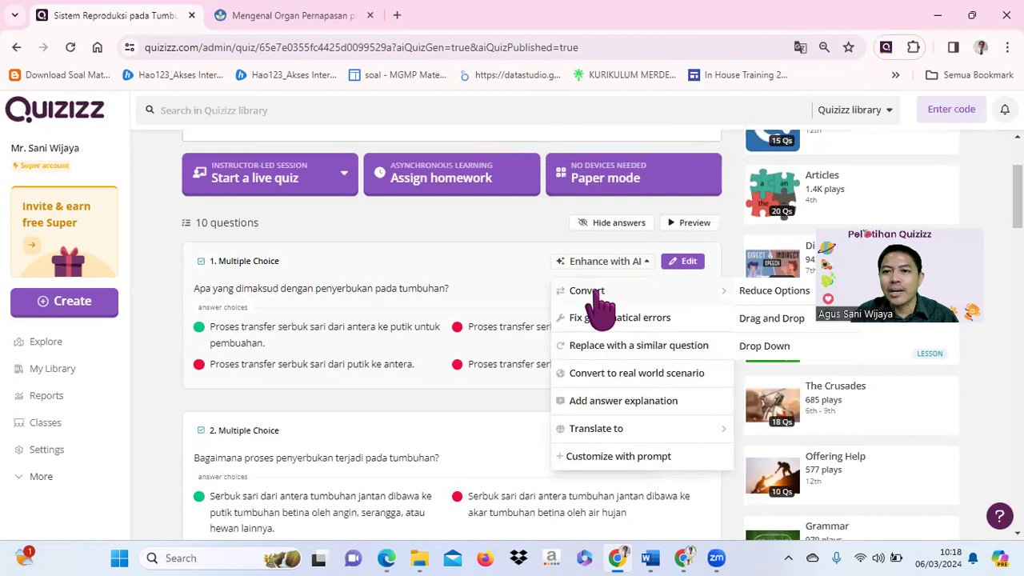
pyautogui.click(735, 334)
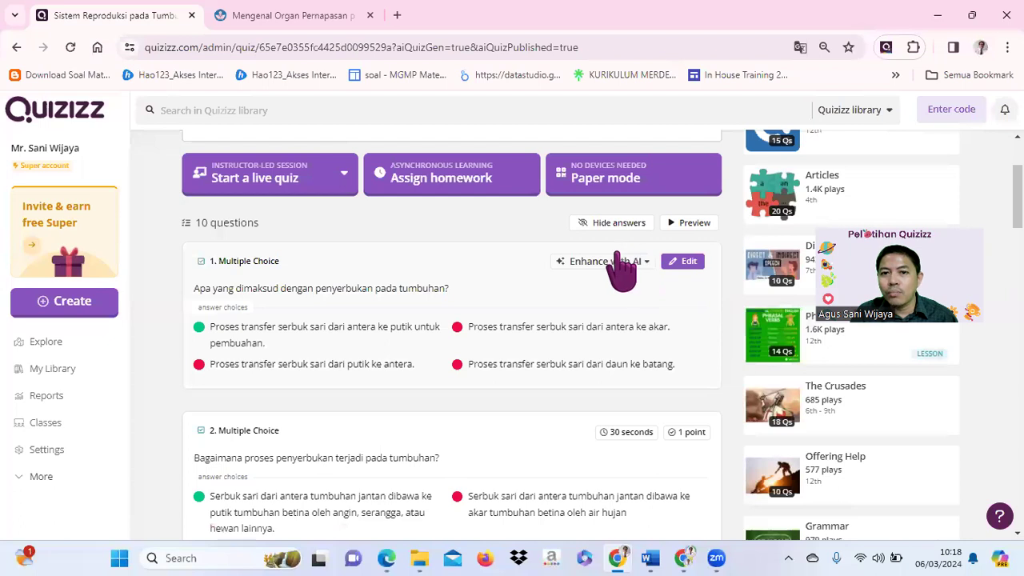
pyautogui.click(637, 263)
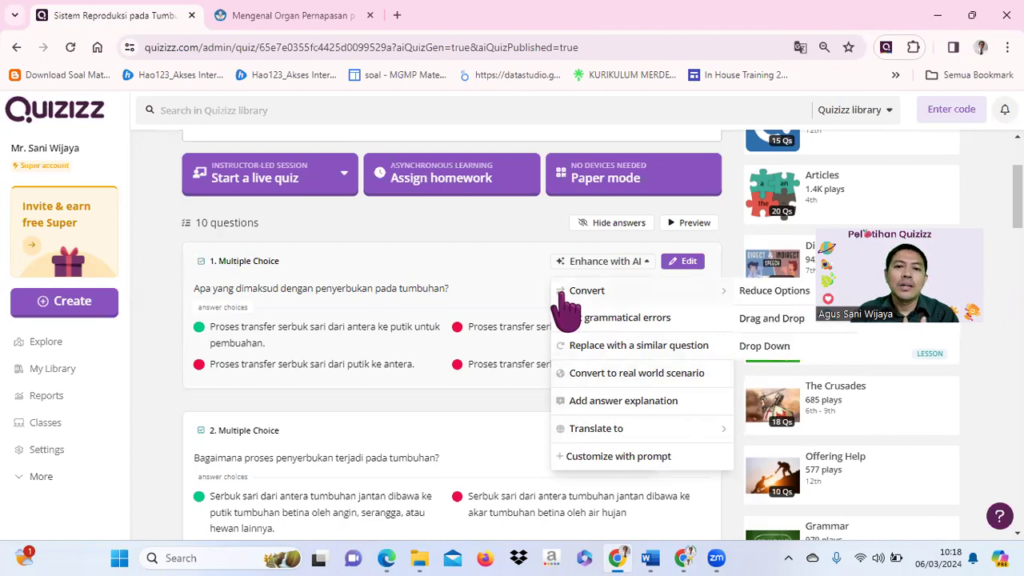
pyautogui.click(514, 281)
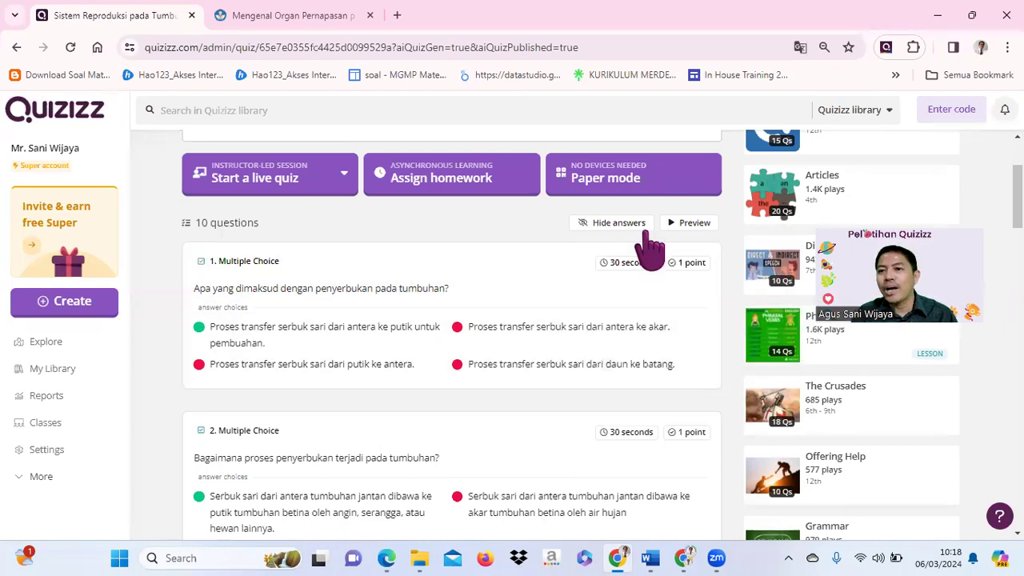